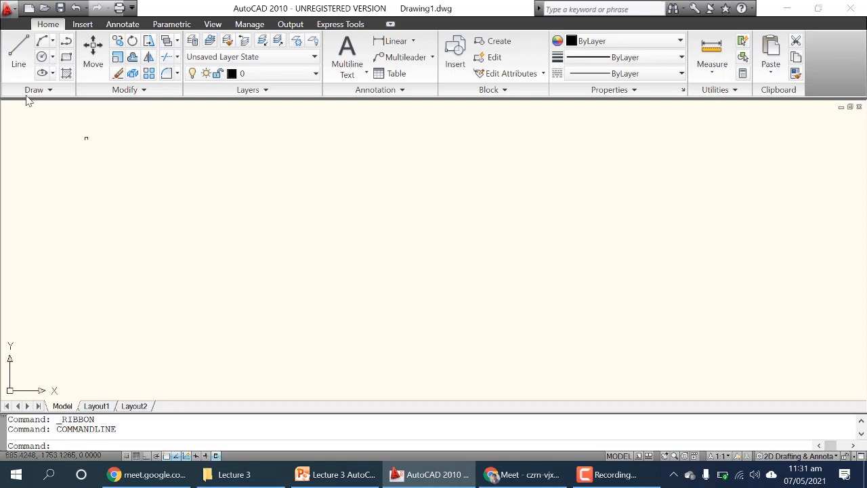
- Draw a freehand zigzag of three connected line segments in the empty drawing area
left_click(22, 61)
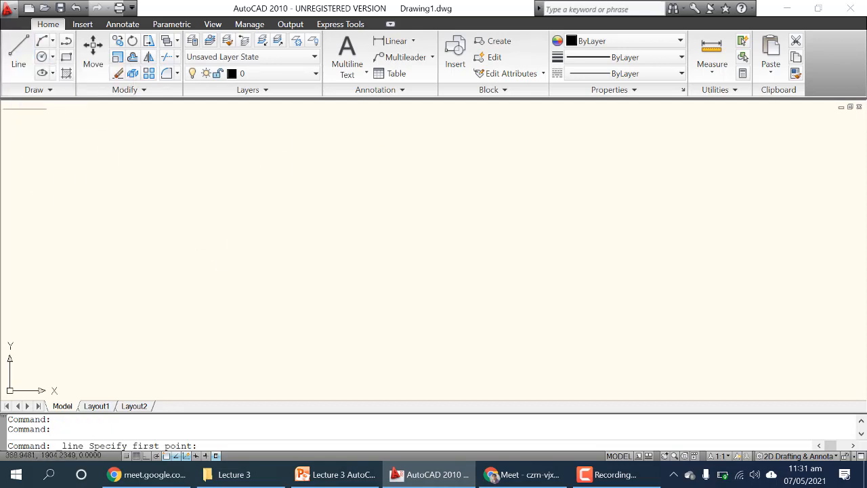
left_click(21, 63)
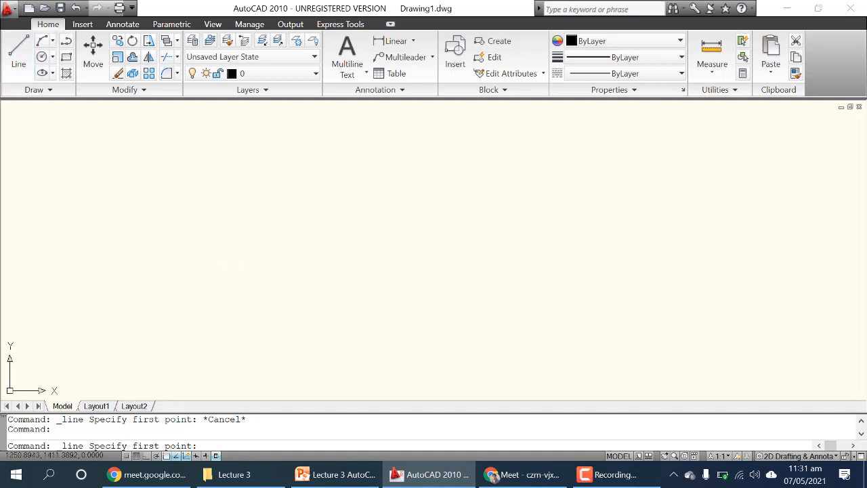
left_click(196, 204)
left_click(494, 251)
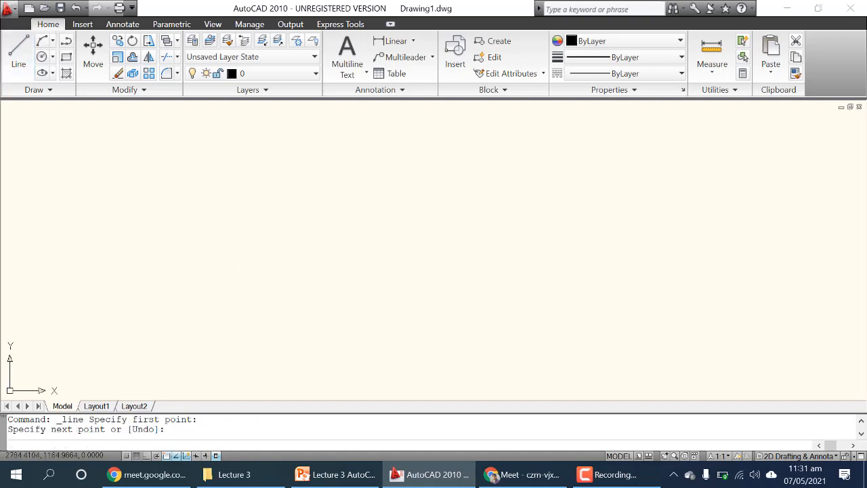
left_click(315, 294)
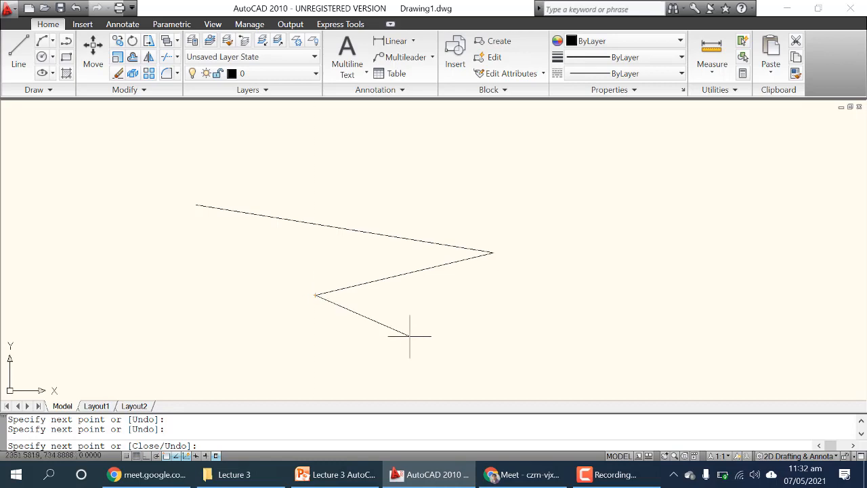
left_click(409, 335)
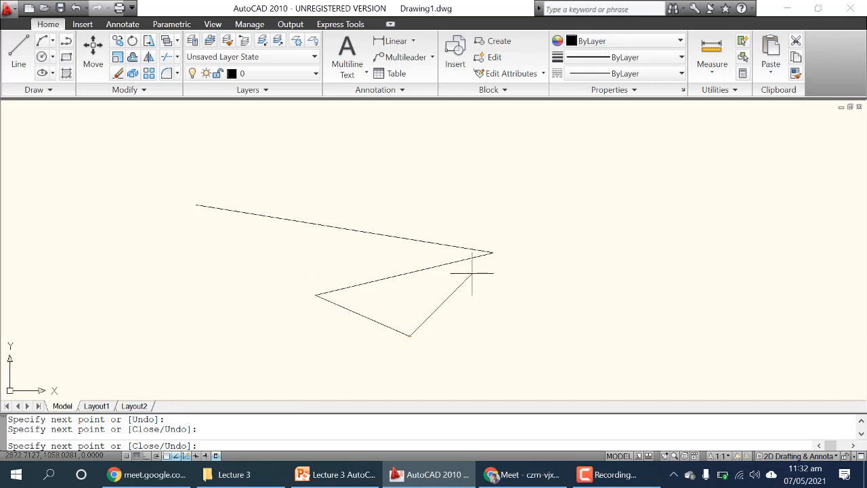
key("Escape")
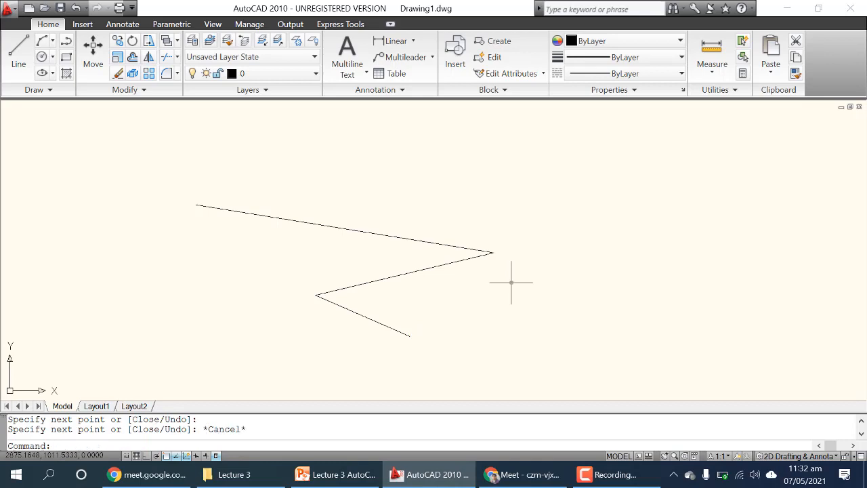
- Erase all three segments of the zigzag line
left_click(516, 355)
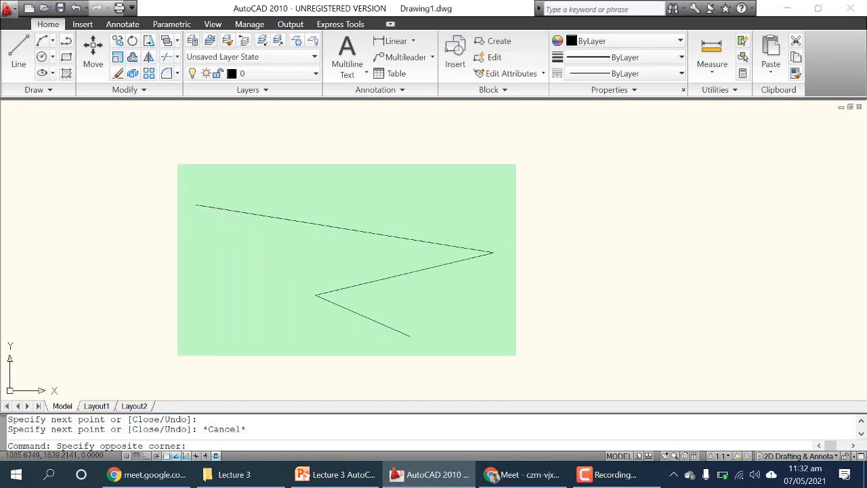
left_click(177, 164)
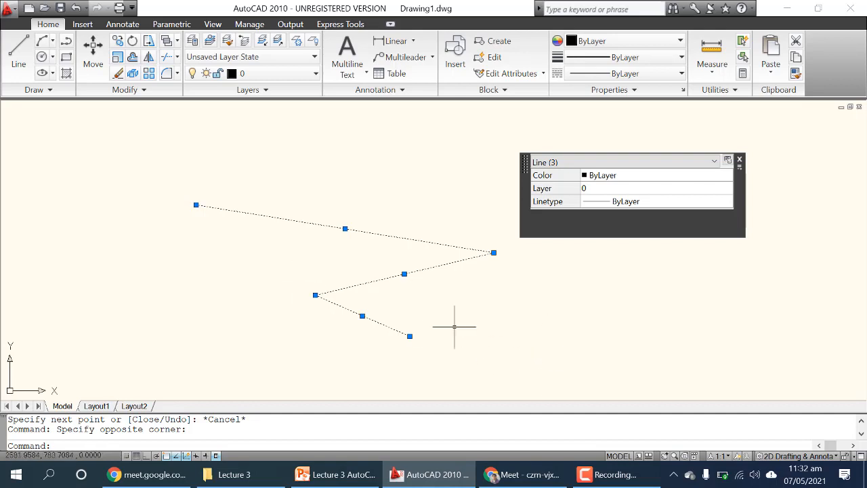
key("Delete")
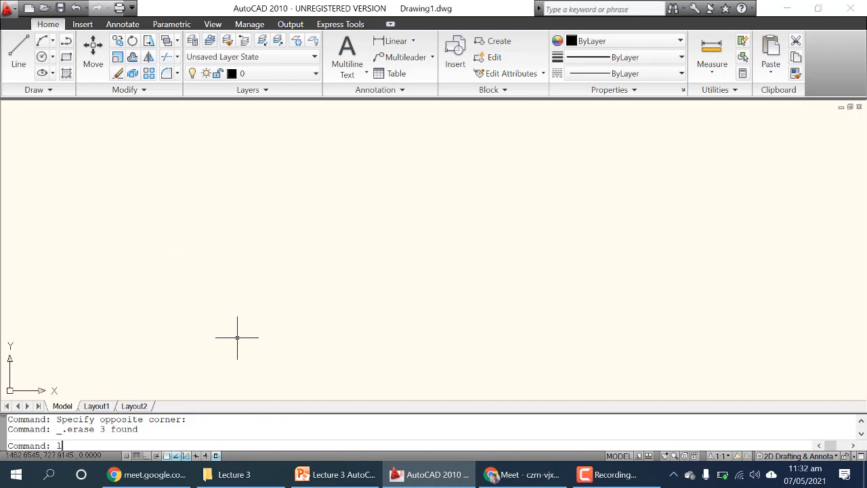
key("Return")
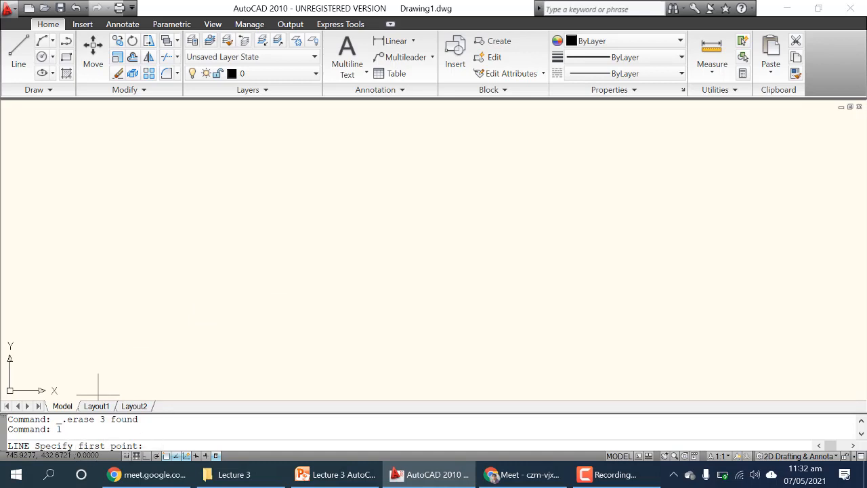
key("Escape")
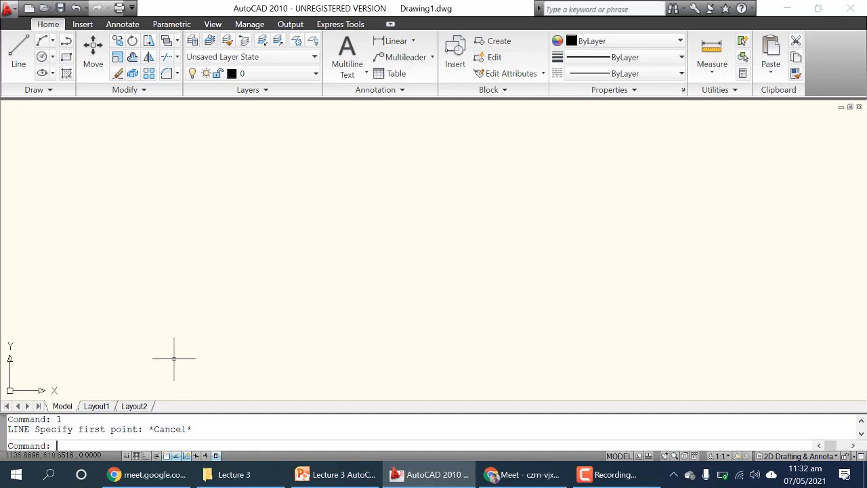
type("line")
key("Return")
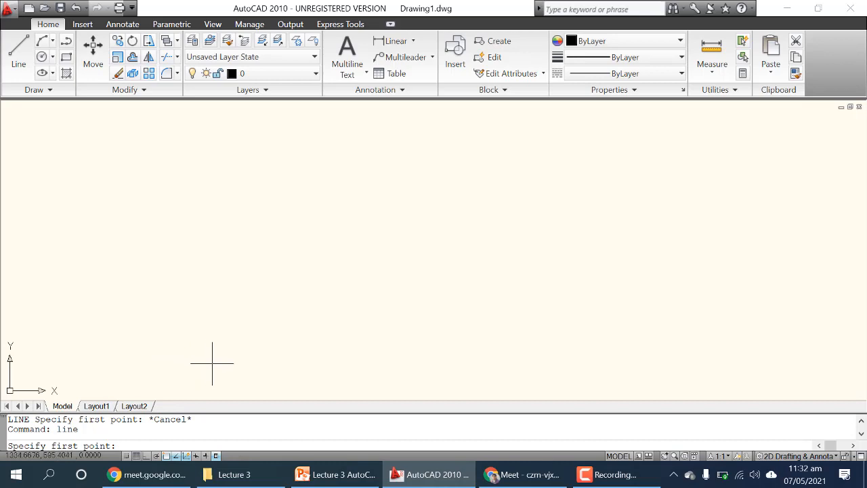
key("Escape")
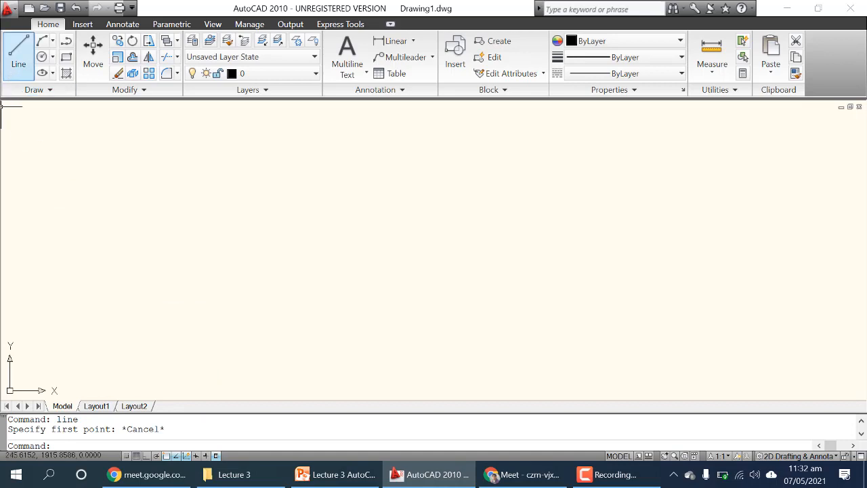
- Switch to the Lecture 3 PowerPoint presentation, show slide 6 with the dimensioned plate drawing, and dock its window on the left half
left_click(348, 473)
left_click(64, 282)
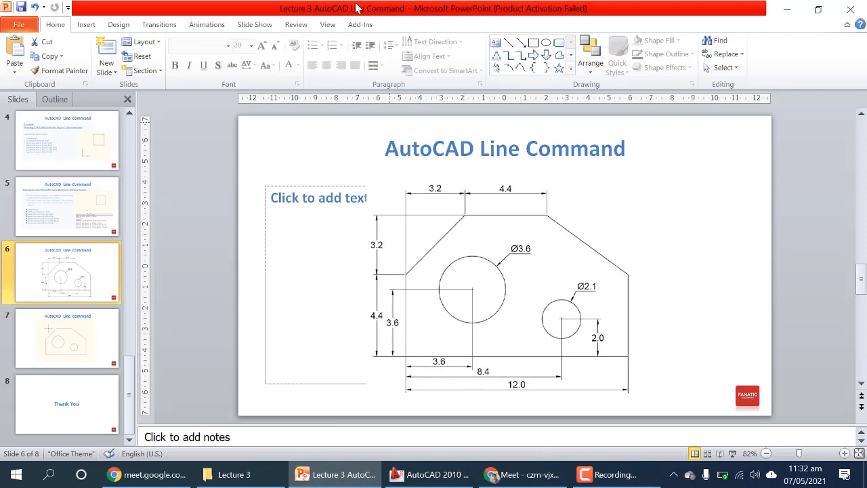
left_click_drag(375, 9, 0, 40)
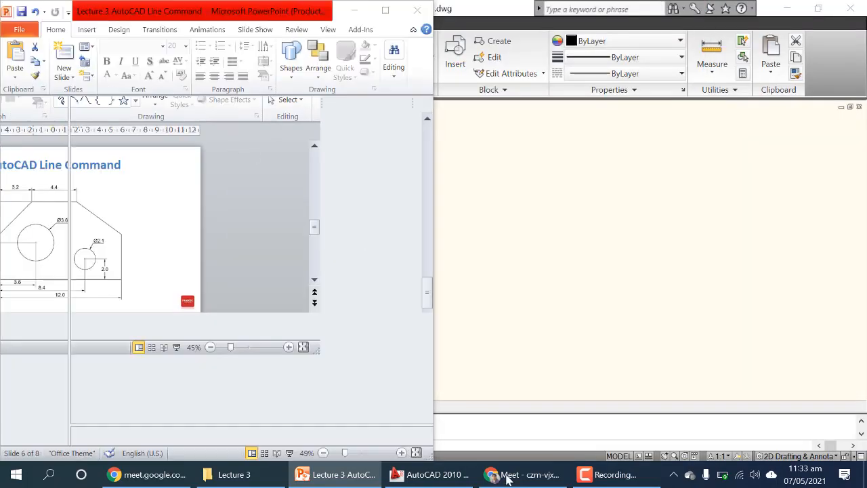
- Switch to AutoCAD and dock its window beside the presentation, giving AutoCAD the larger share of the screen
left_click(523, 474)
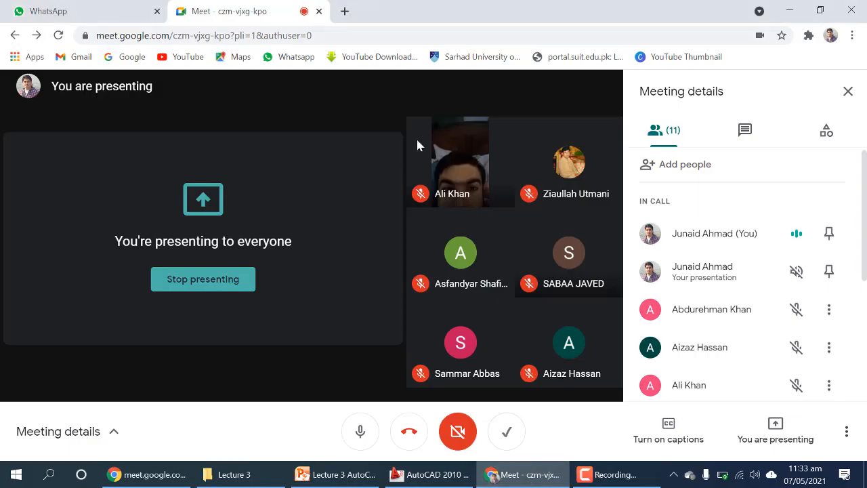
left_click(430, 474)
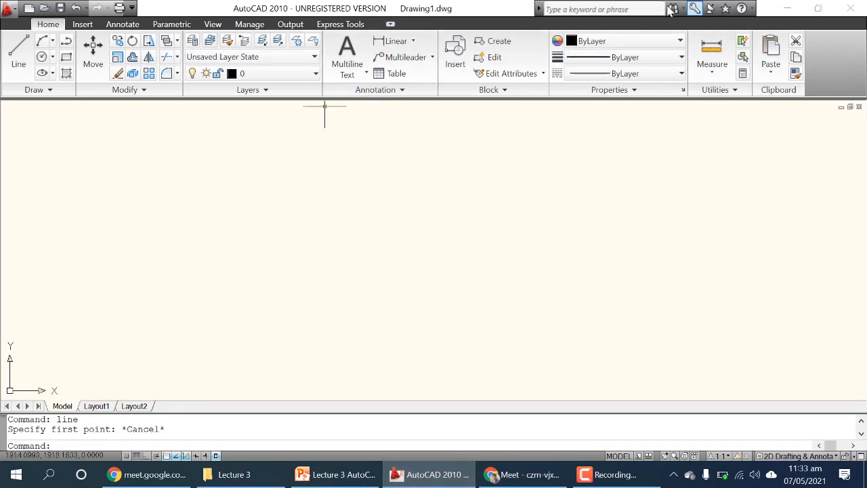
left_click(817, 9)
left_click_drag(337, 9, 866, 47)
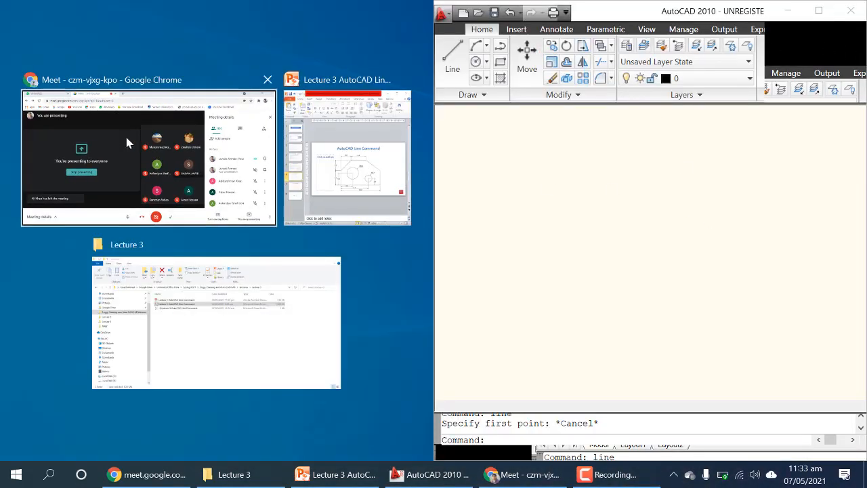
left_click(361, 187)
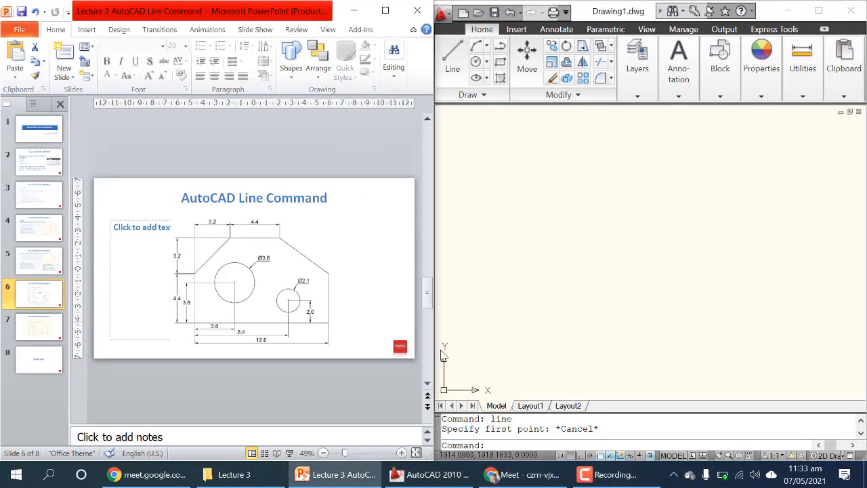
left_click_drag(434, 345, 381, 343)
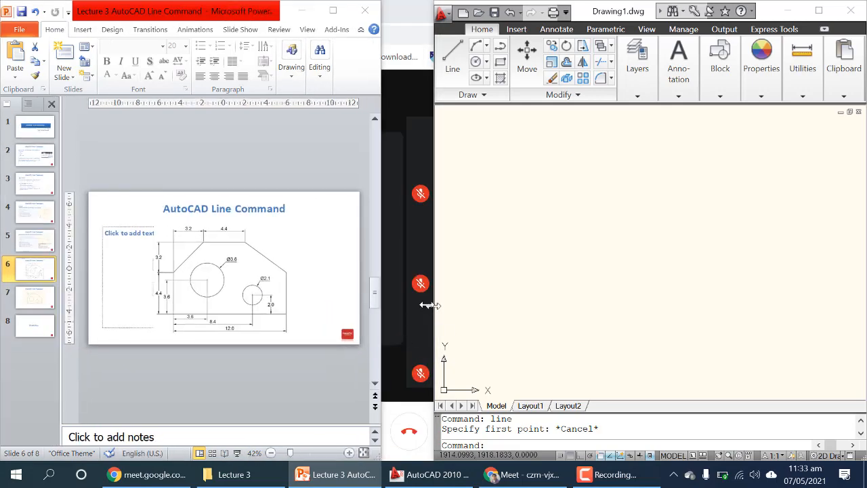
left_click_drag(430, 306, 375, 305)
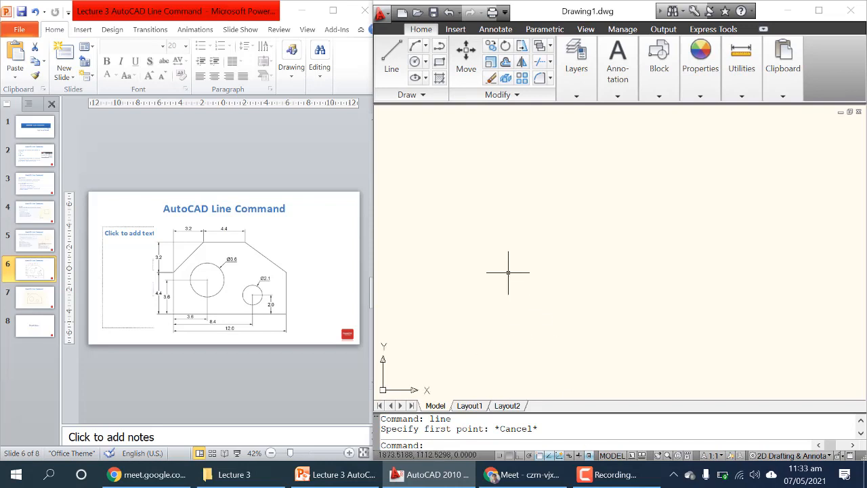
- Start a line at the absolute coordinates 20,20
scroll(508, 271, "down", 3)
scroll(538, 251, "up", 2)
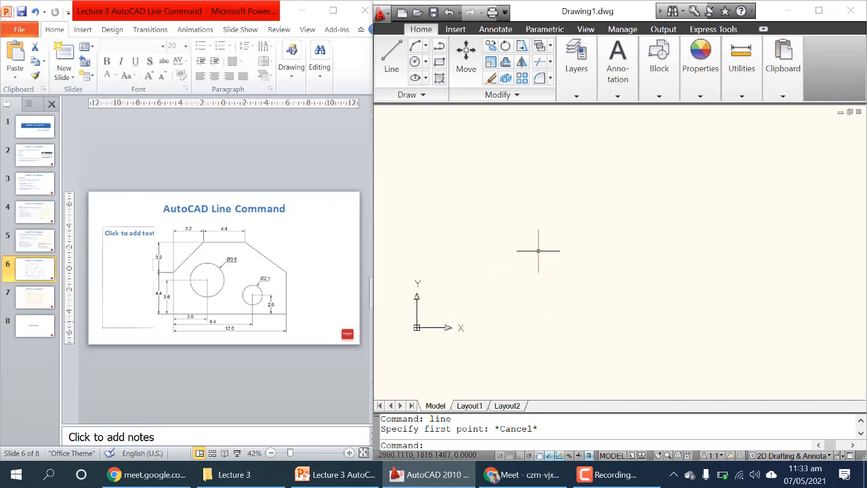
left_click(390, 72)
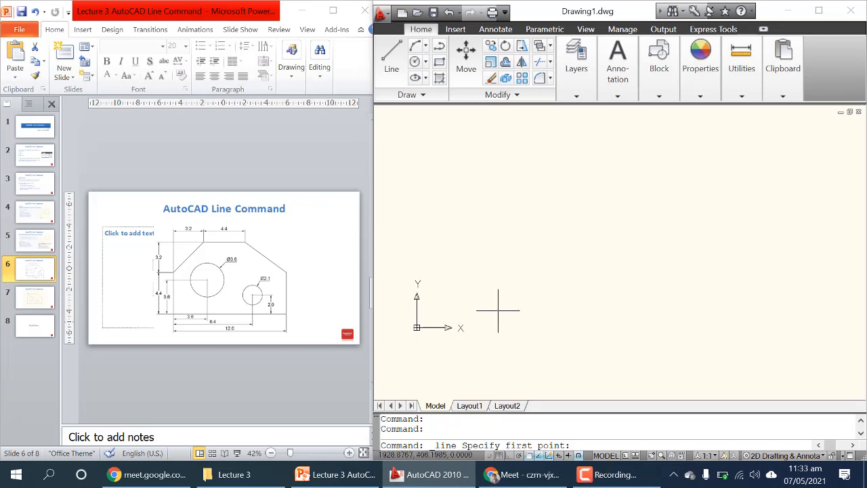
type("20")
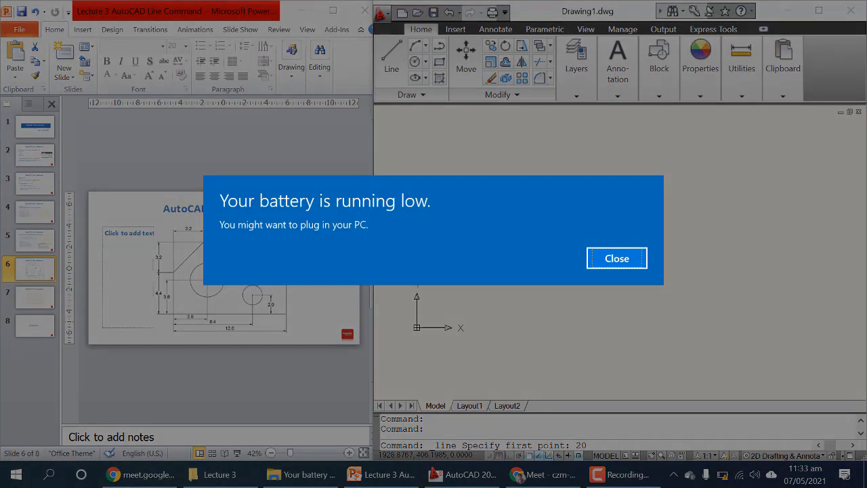
left_click(616, 259)
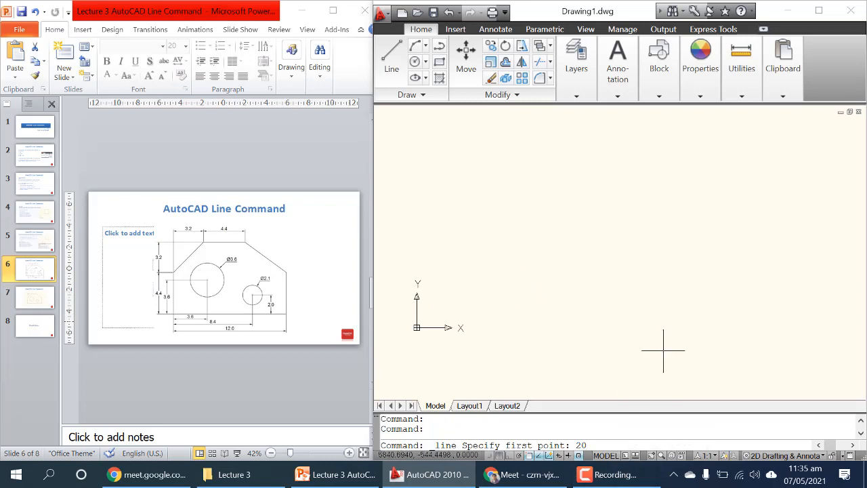
type("20")
key("Return")
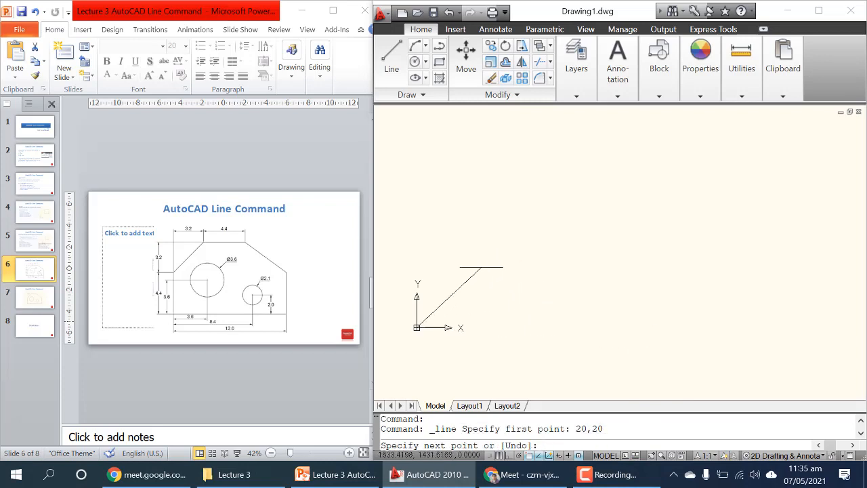
- Try a roughly horizontal segment 12 units long from the start point by direct distance entry, and undo it
scroll(429, 334, "up", 4)
scroll(393, 307, "up", 10)
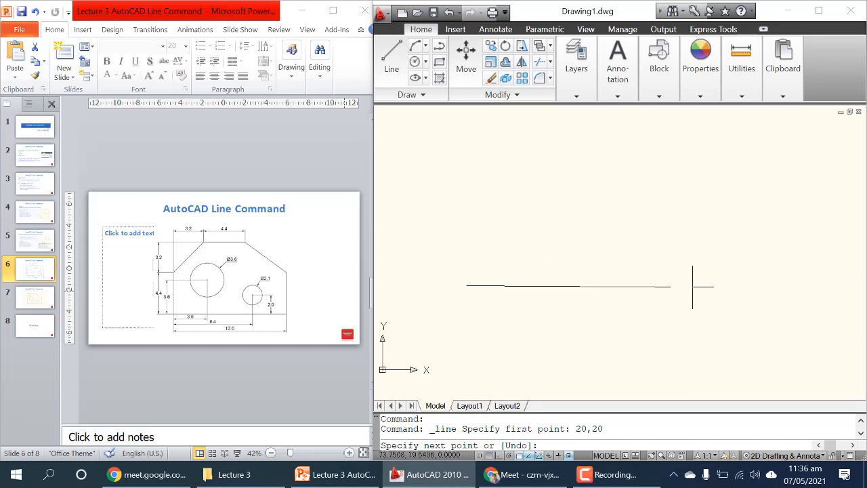
type("12")
key("Return")
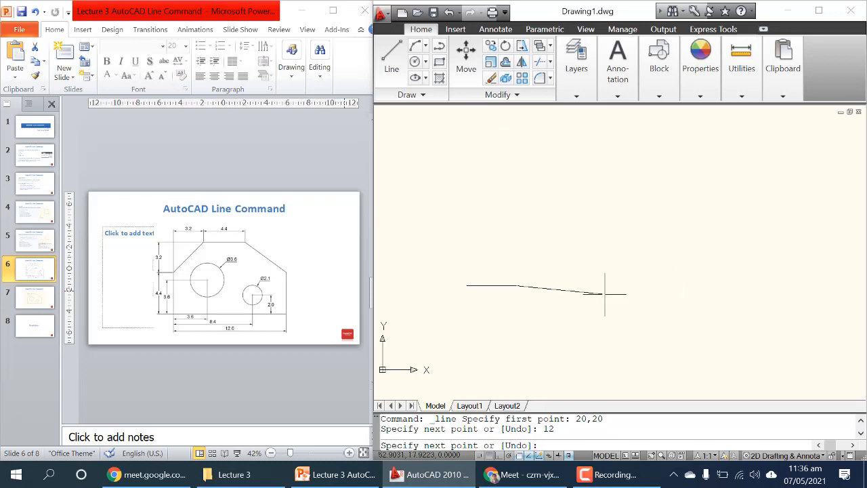
scroll(608, 294, "down", 2)
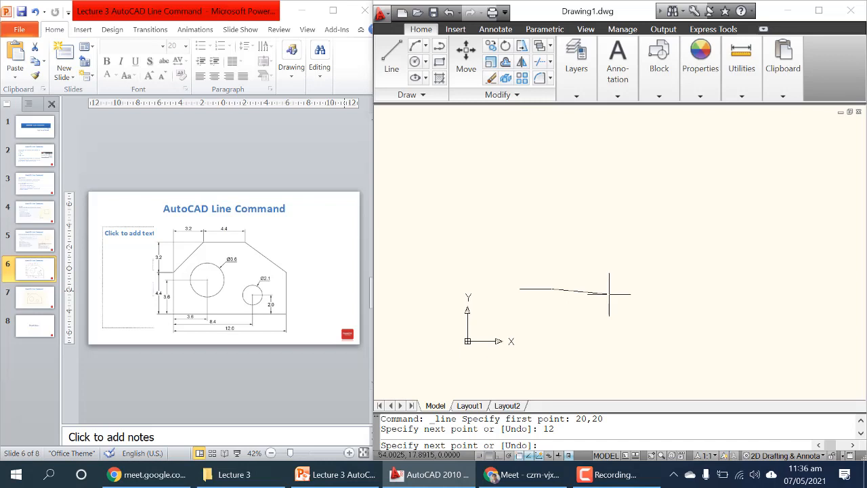
key("ctrl+z")
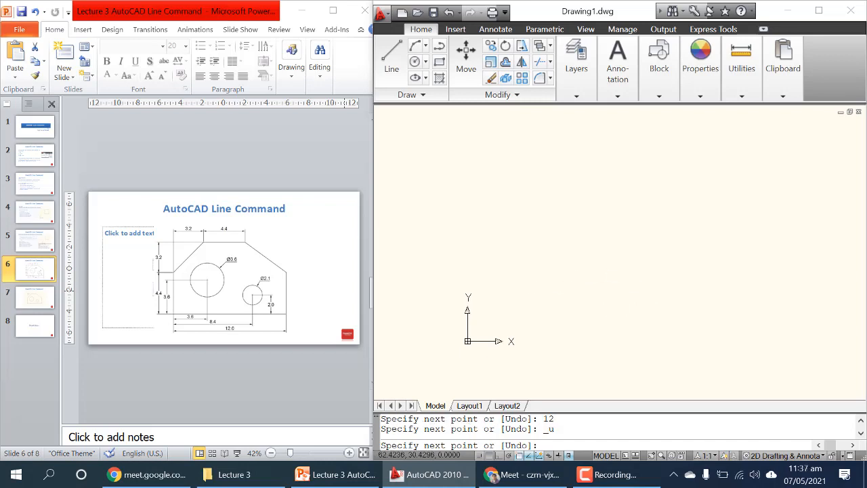
type("@")
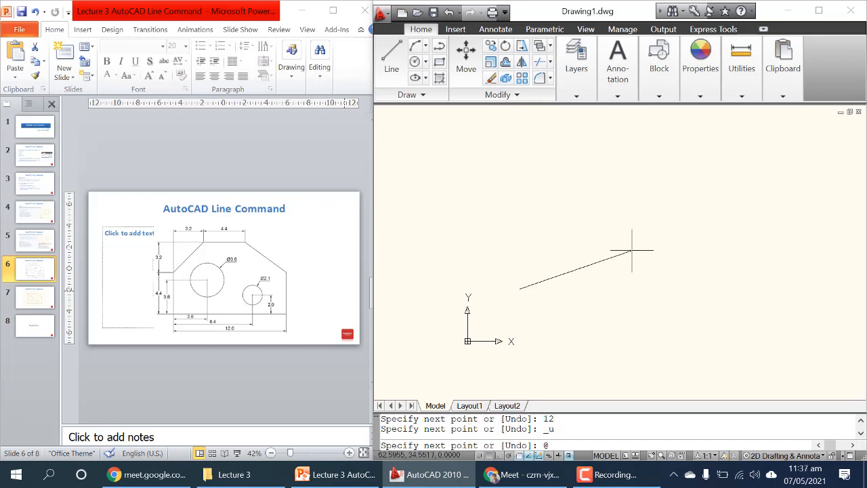
type("12,0")
key("Return")
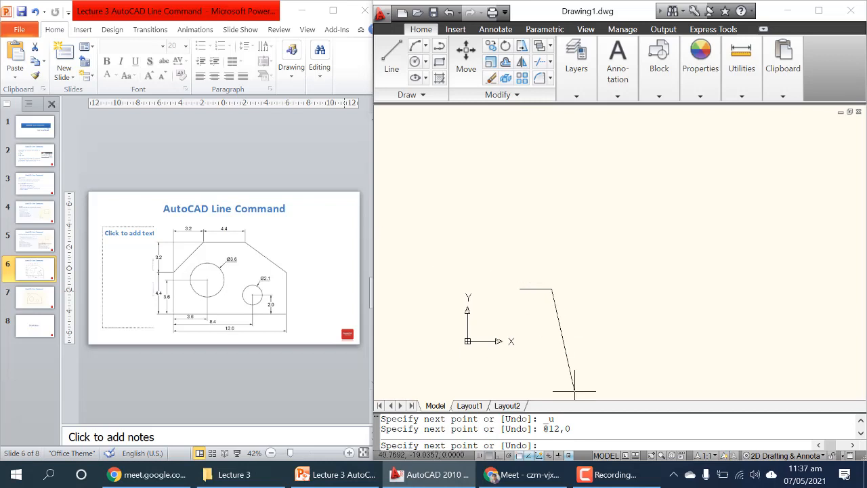
key("Escape")
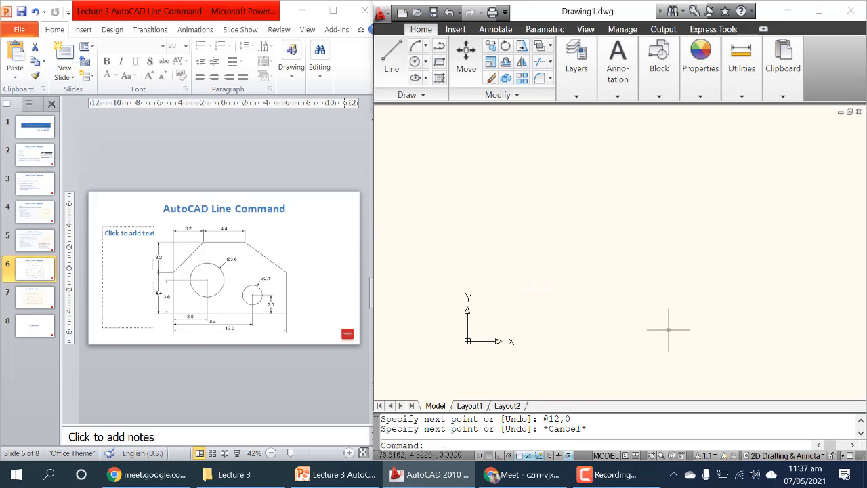
- Select the existing 12-unit horizontal line with a selection window and erase it
mouse_move(521, 474)
left_click(509, 412)
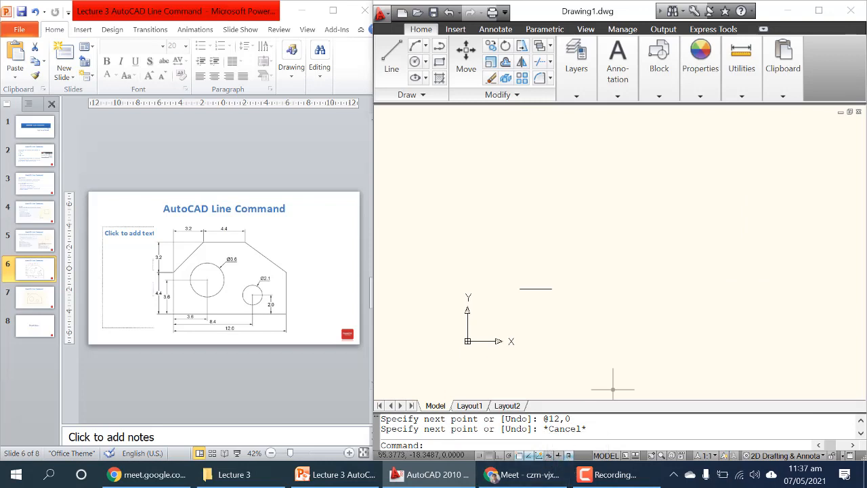
left_click(567, 301)
left_click(499, 255)
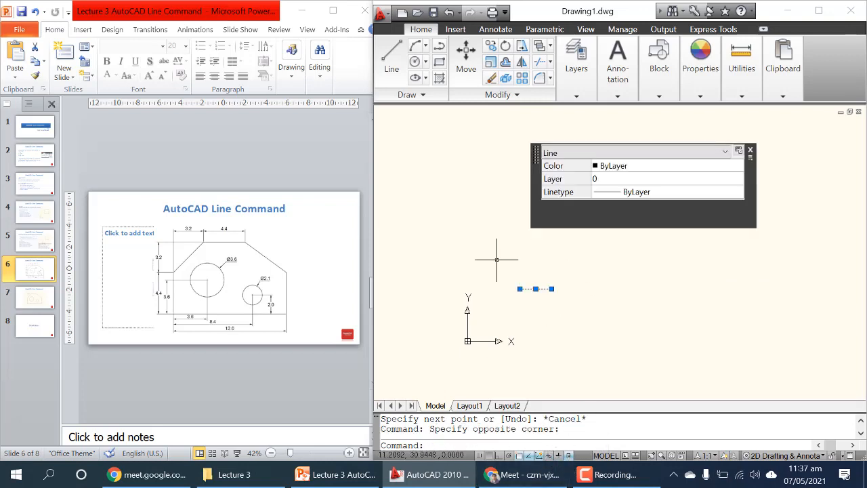
key("Delete")
- Draw the plate's bottom edge with the Line command from absolute coordinates 20,20 to 32,20
left_click(392, 59)
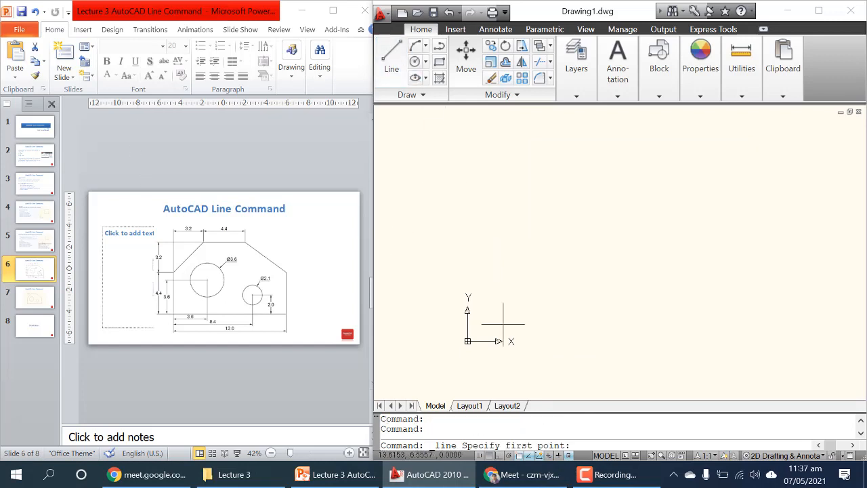
type("20,")
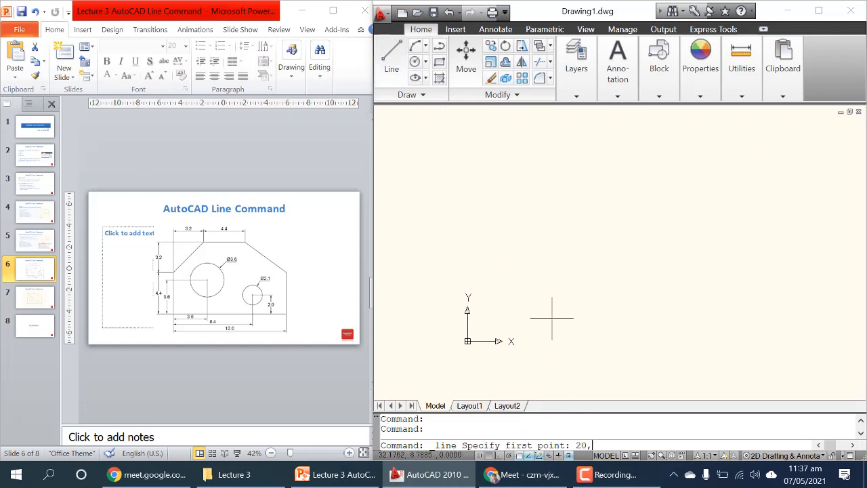
type("20")
key("Return")
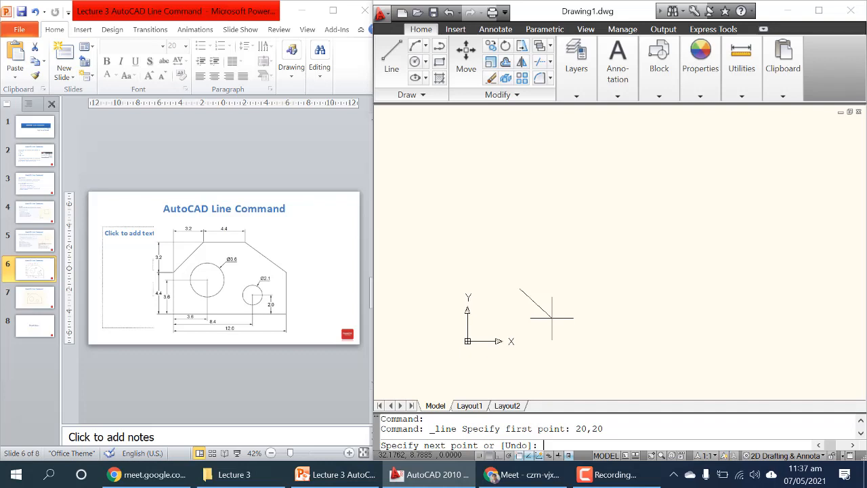
type("32,20")
key("Return")
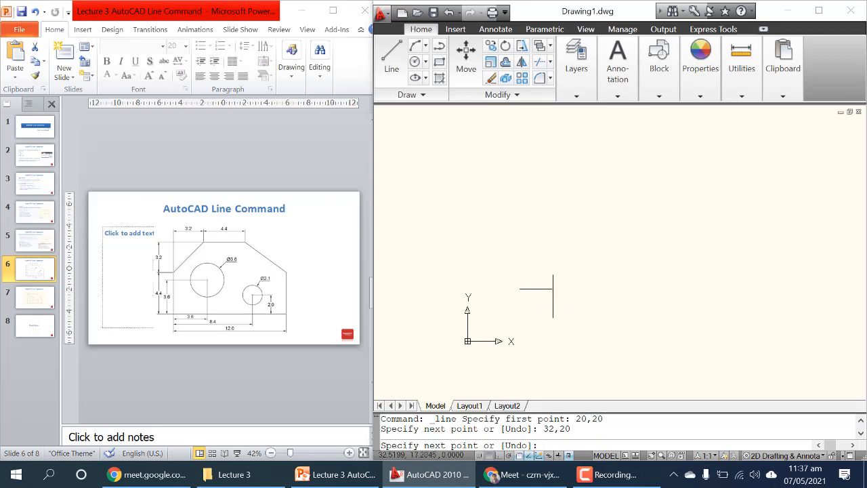
- Continue the line with the plate's vertical right edge up to absolute coordinates 32,24.4
scroll(552, 310, "up", 3)
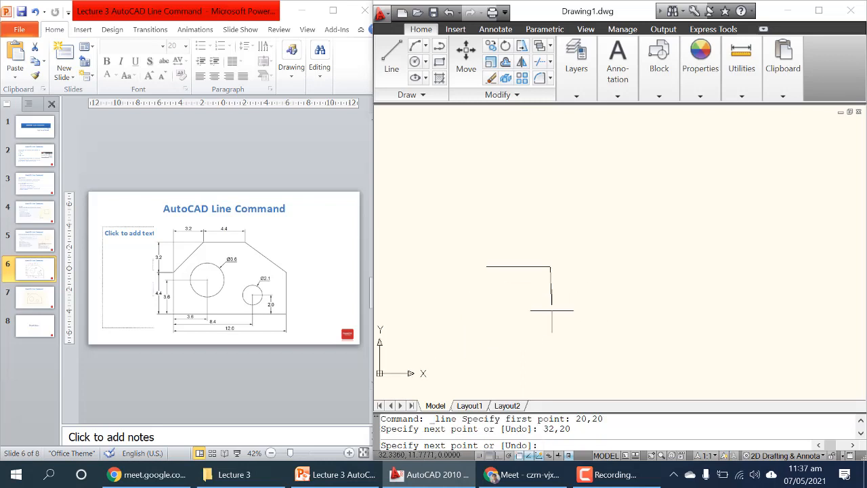
scroll(552, 310, "down", 2)
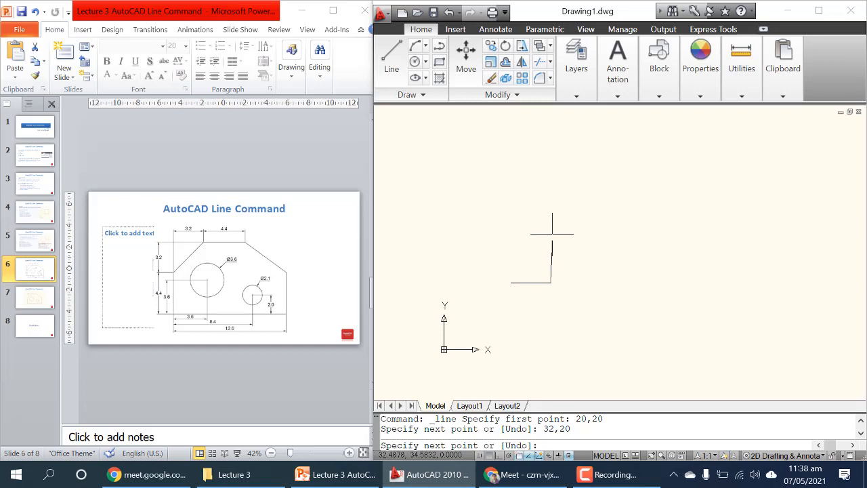
type("32,")
type("24.4")
key("Return")
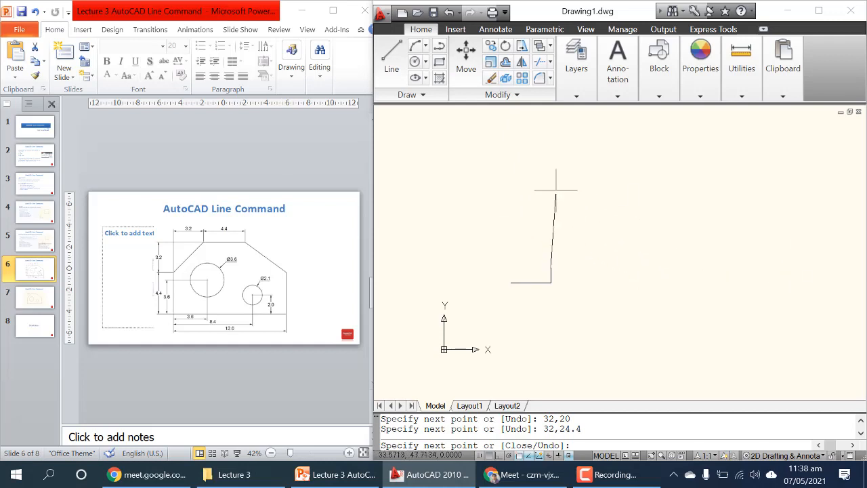
- Add the plate's sloped upper-right edge, ending it at absolute coordinates 27.6,27.6
scroll(555, 190, "up", 2)
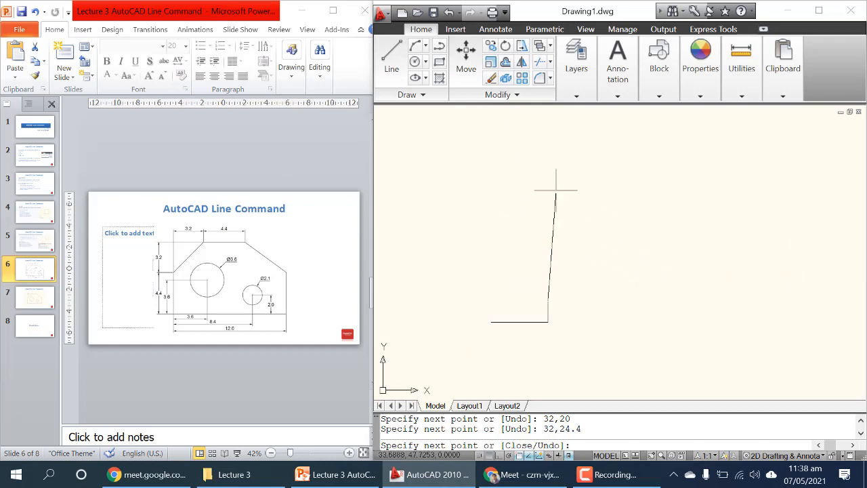
scroll(556, 190, "down", 1)
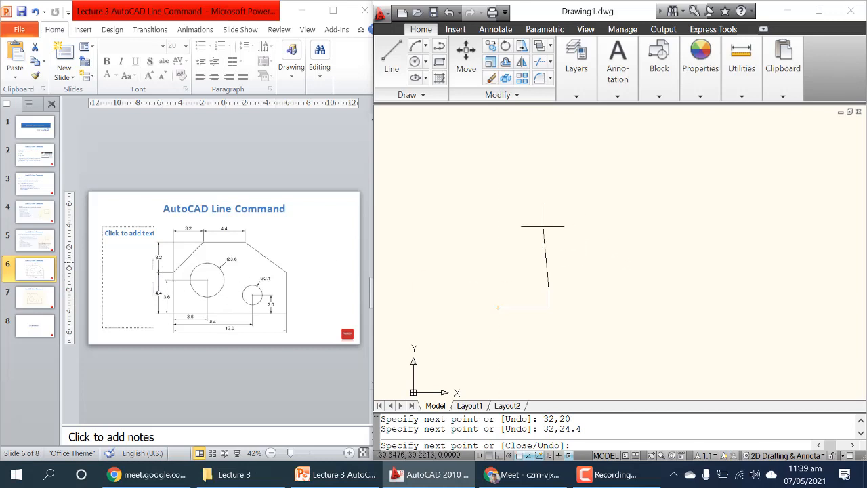
type("27.6,")
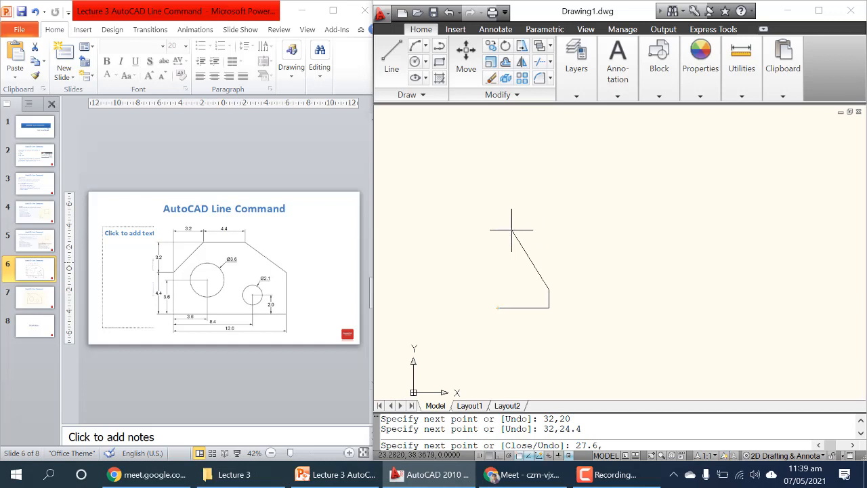
type("27.6")
key("Return")
- Add the plate's horizontal top edge, running to absolute coordinates 23.2,27.6
scroll(535, 285, "up", 1)
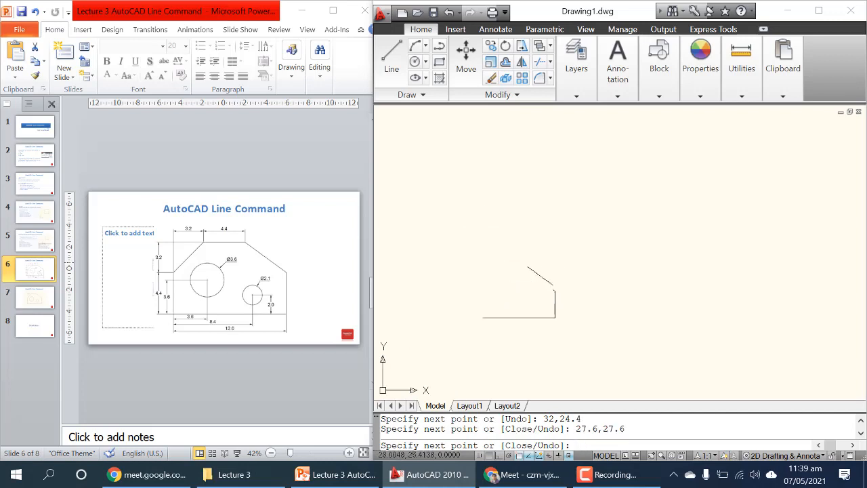
scroll(530, 284, "up", 4)
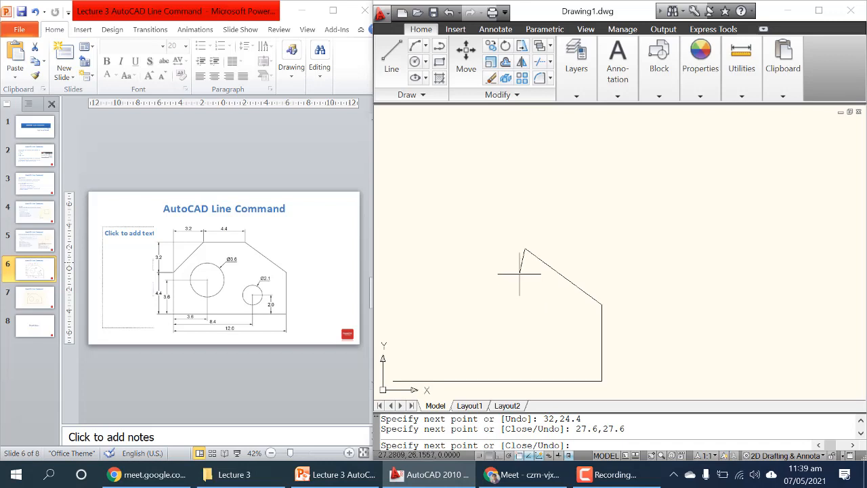
scroll(520, 273, "up", 4)
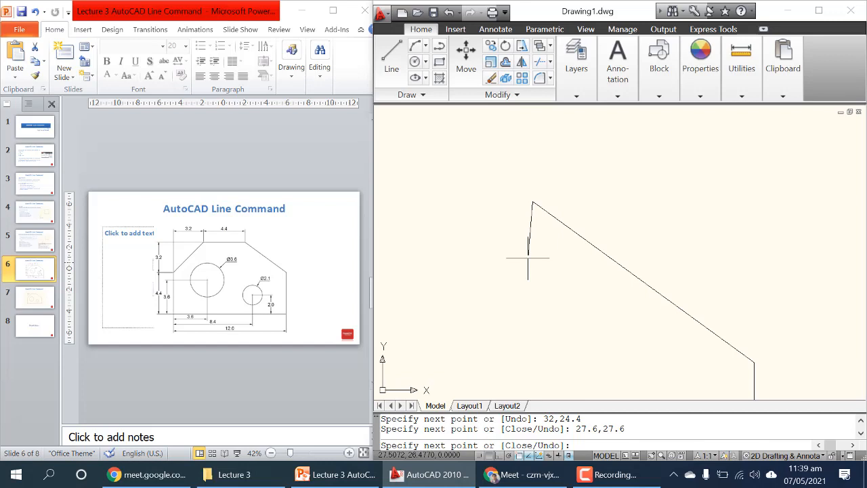
scroll(528, 257, "down", 4)
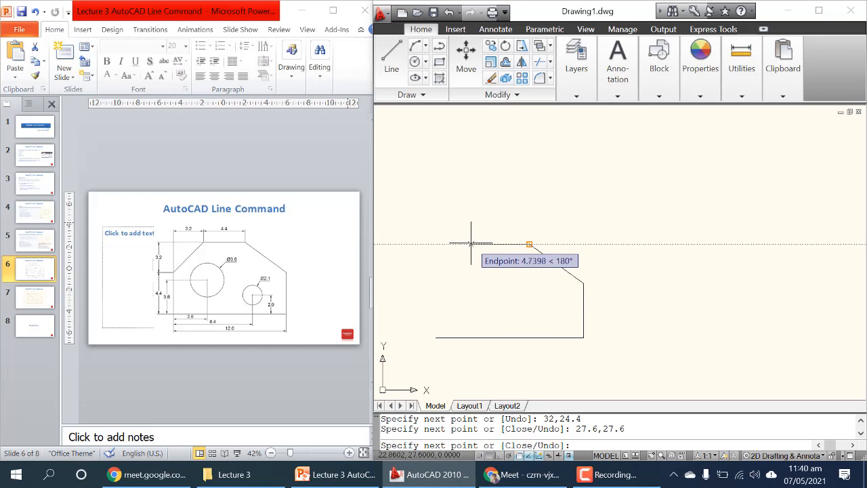
type("23.2,27.6")
key("Return")
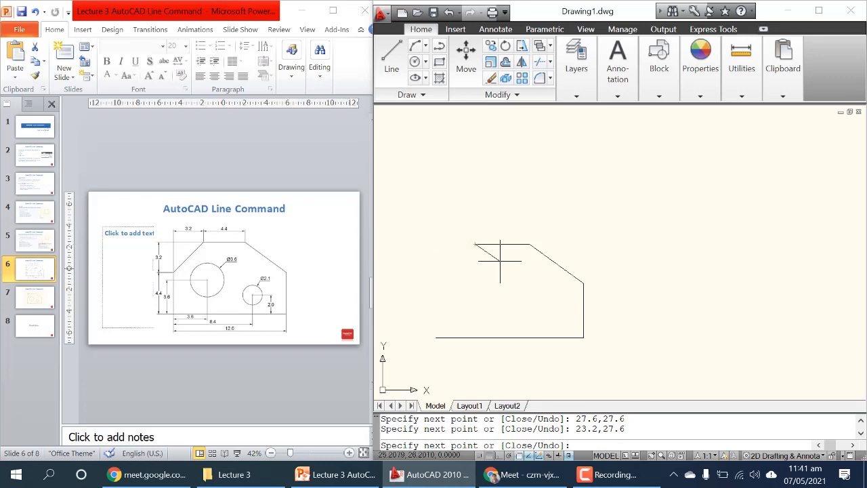
- Add the sloped upper-left edge to absolute coordinates 20,24.4, and close the outline back to its start point
type("20,24.")
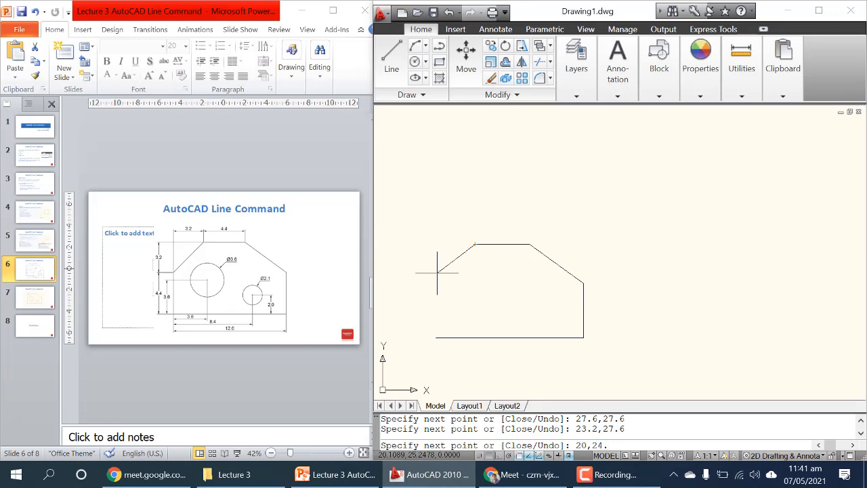
key("BackSpace")
key("BackSpace")
type(".4")
key("Return")
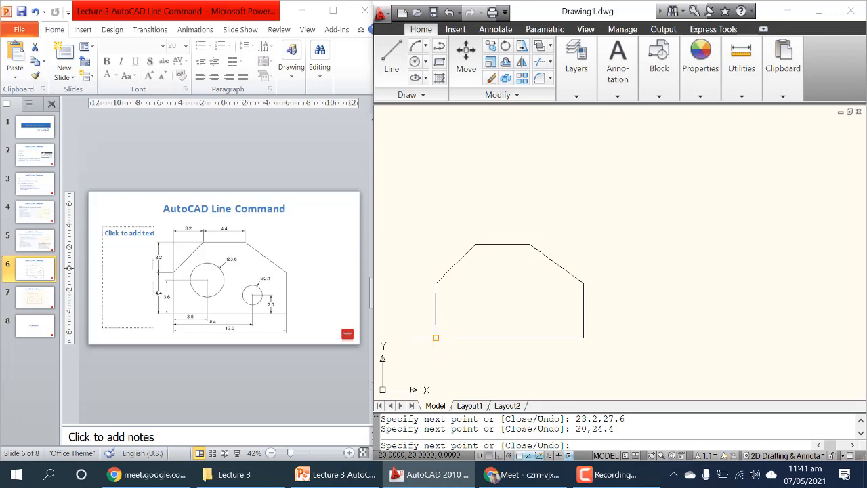
type("c")
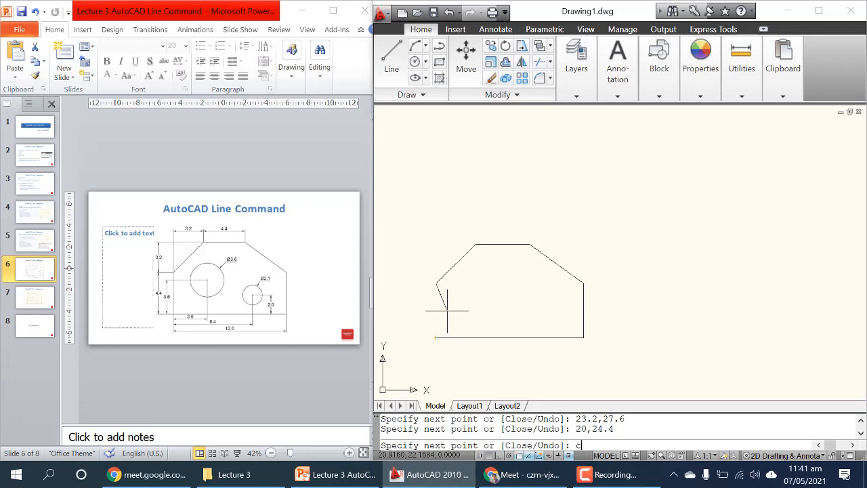
key("Return")
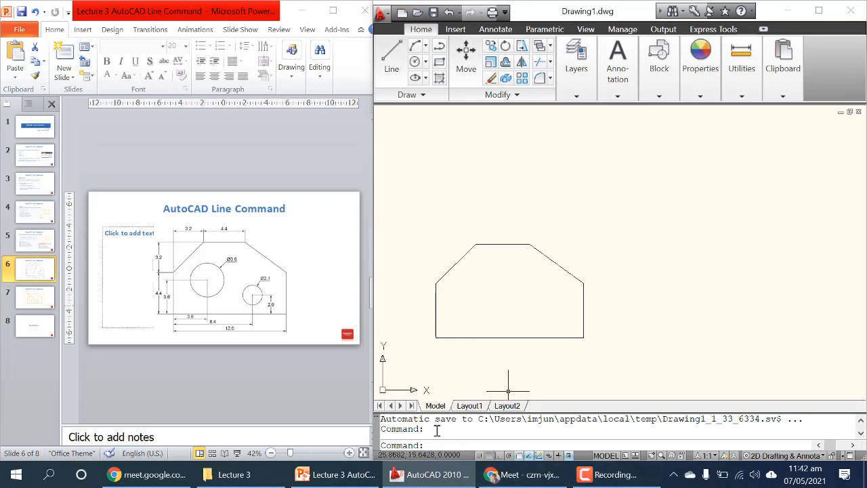
- Start a new construction line at the lower-left corner of the plate outline
left_click(391, 57)
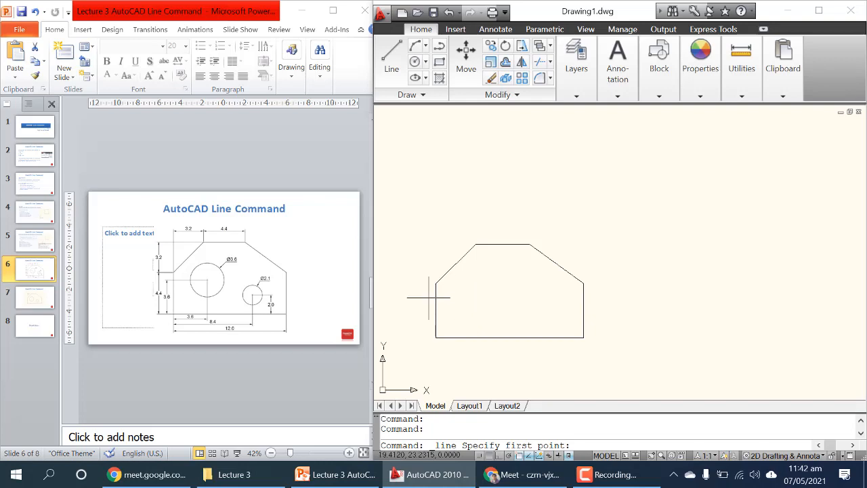
key("Escape")
left_click(392, 59)
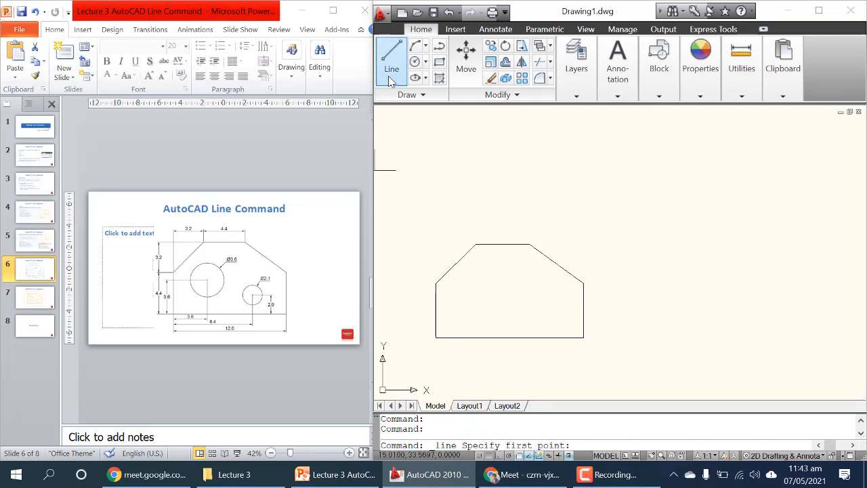
left_click(436, 337)
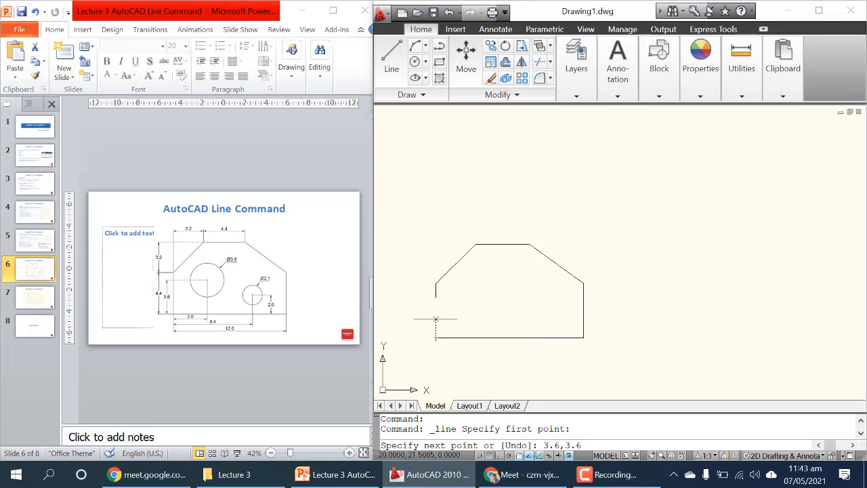
- Try ending the construction line's first segment at absolute coordinates 3.6,3.6, and undo that segment
key("Return")
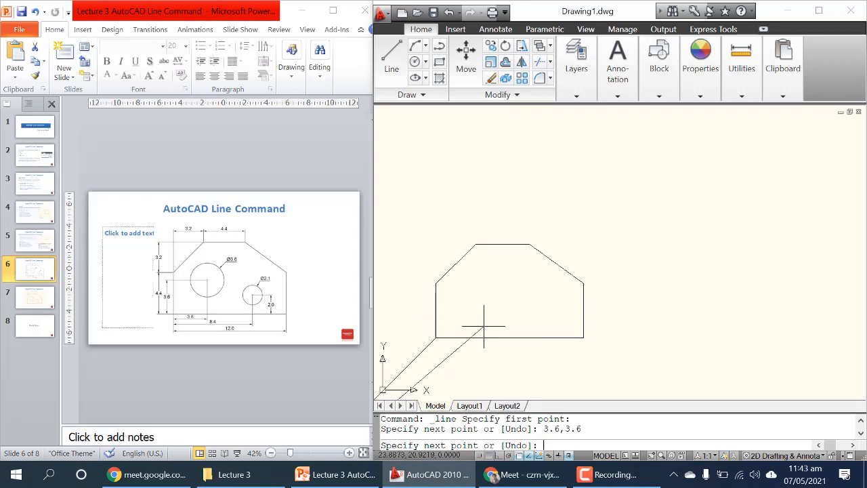
scroll(505, 268, "down", 3)
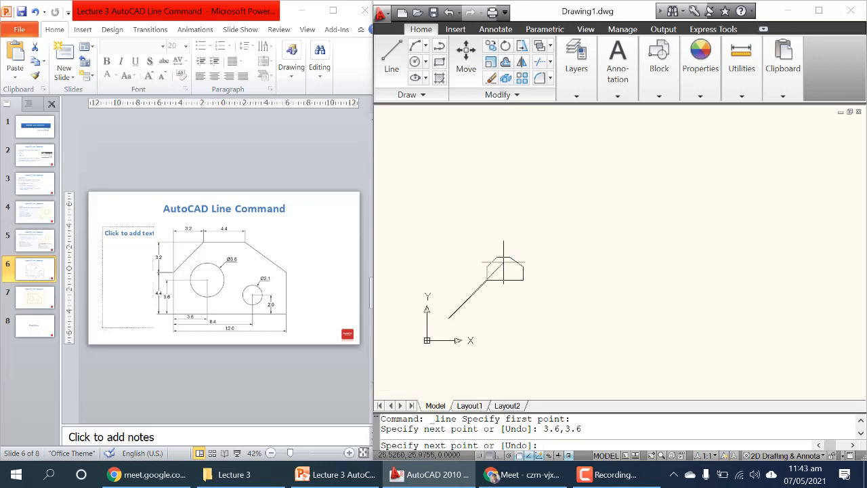
scroll(542, 315, "down", 2)
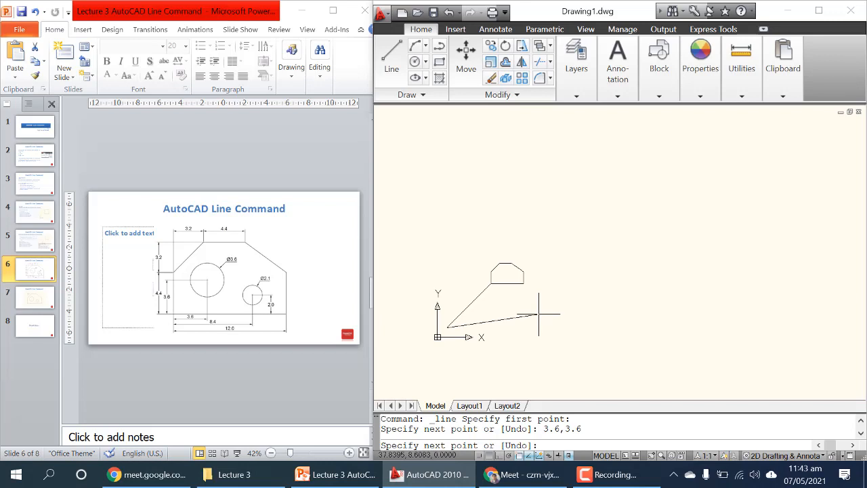
key("ctrl+z")
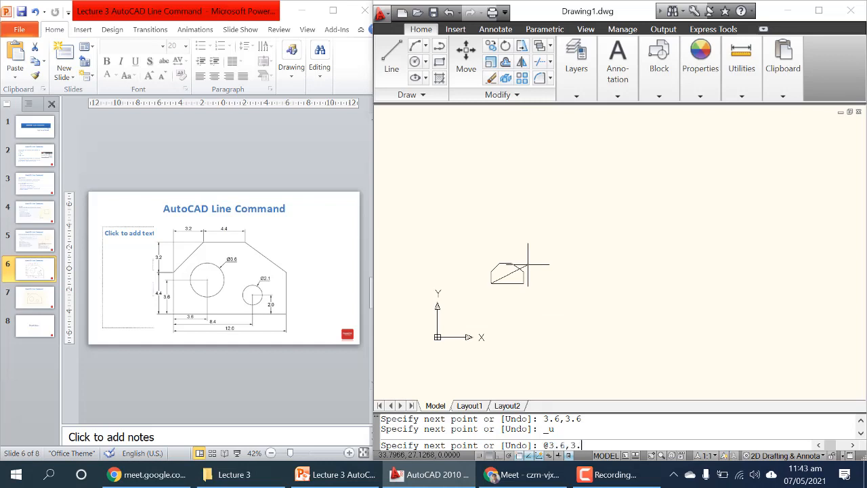
- Draw the diagonal construction line from the lower-left corner to the large hole's center using relative coordinates @3.6,3.6, and end the line
key("Return")
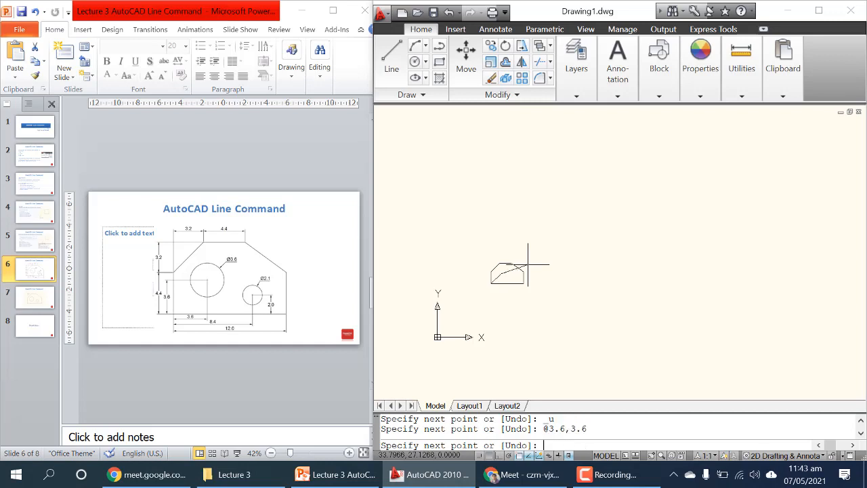
scroll(508, 284, "up", 3)
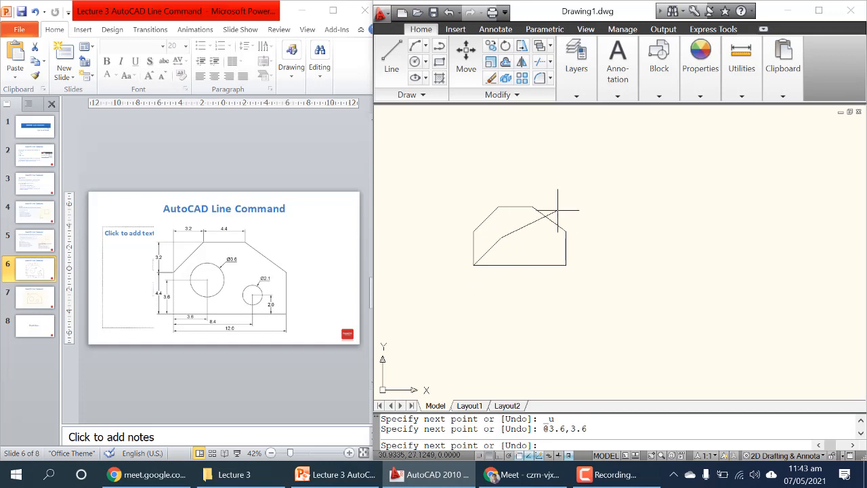
scroll(558, 210, "down", 5)
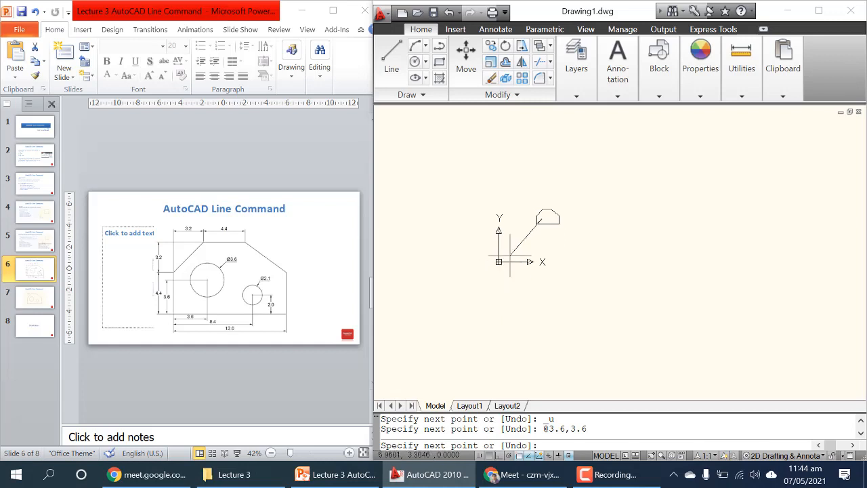
scroll(550, 215, "up", 2)
scroll(540, 212, "up", 5)
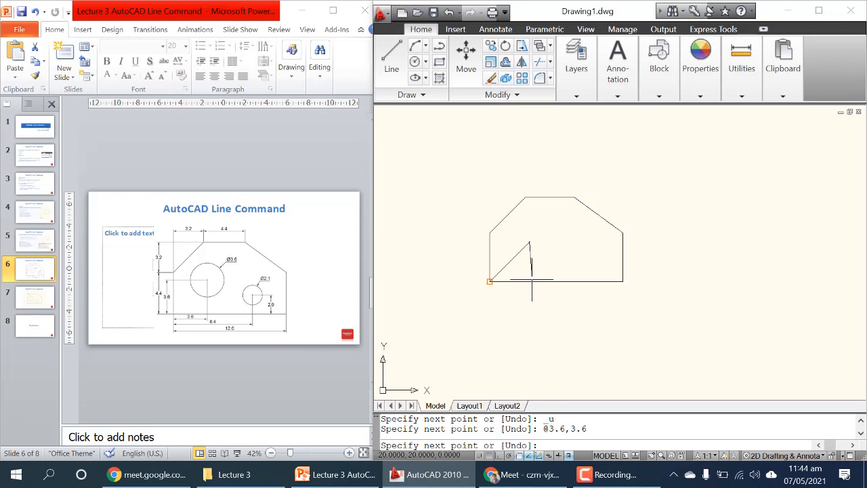
key("Escape")
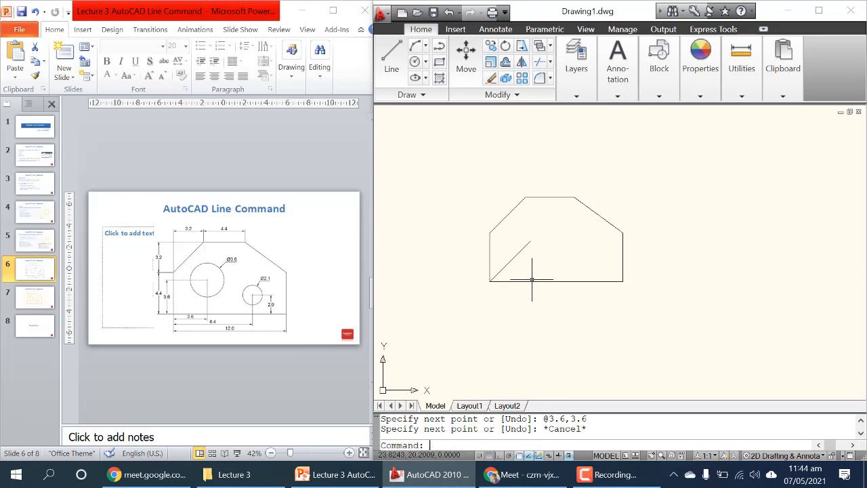
- Draw the large hole as a center-diameter circle of diameter 3.6 at the upper end of the diagonal construction line
left_click(426, 61)
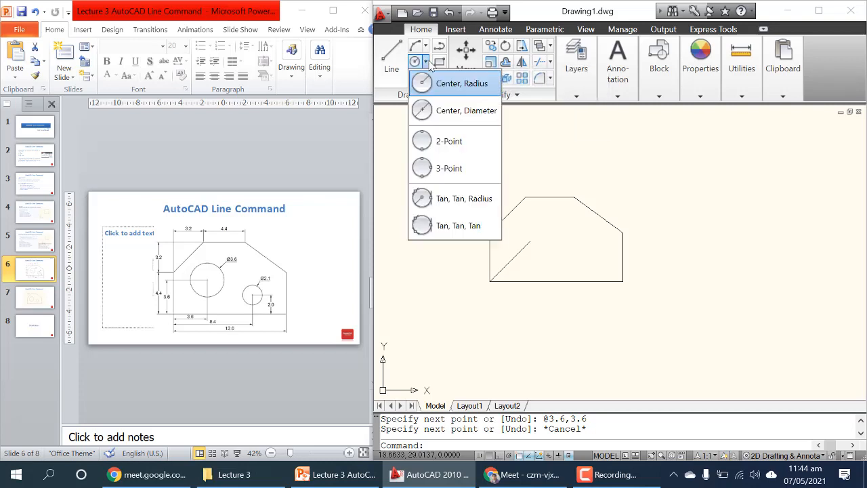
left_click(465, 112)
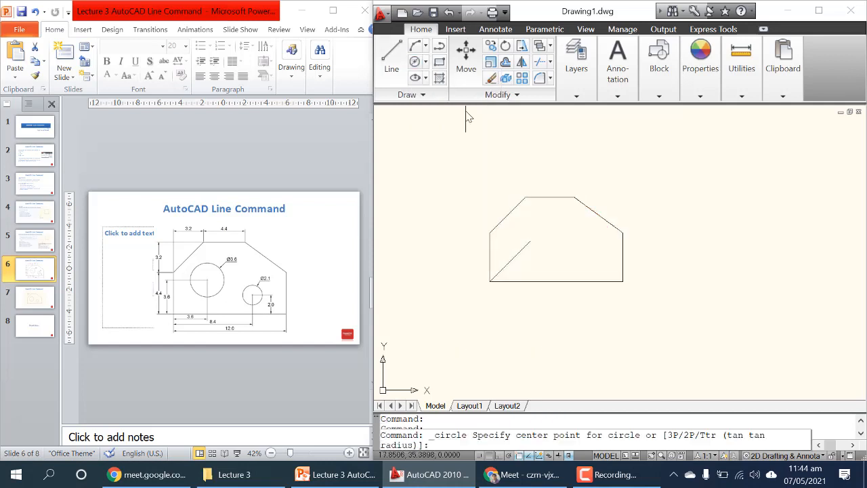
left_click(529, 241)
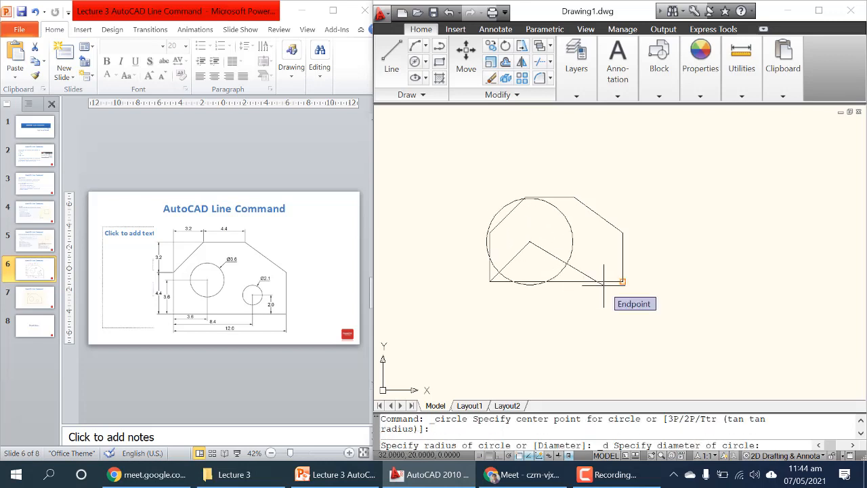
type("3.6")
key("Return")
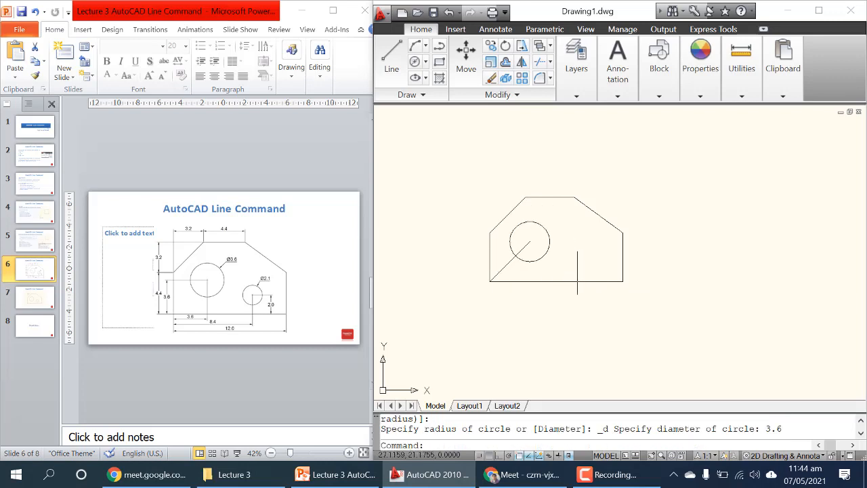
key("Escape")
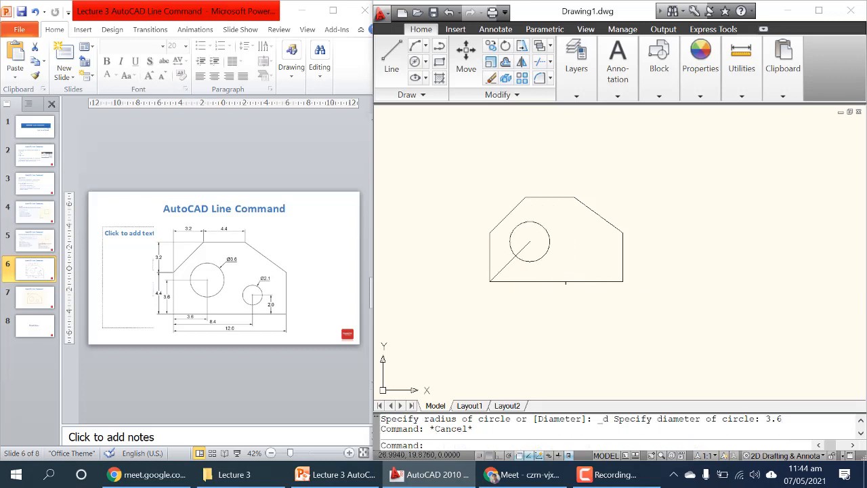
- Delete the diagonal construction line running from the lower-left corner to the large hole's center
left_click(520, 268)
left_click(503, 256)
left_click(507, 270)
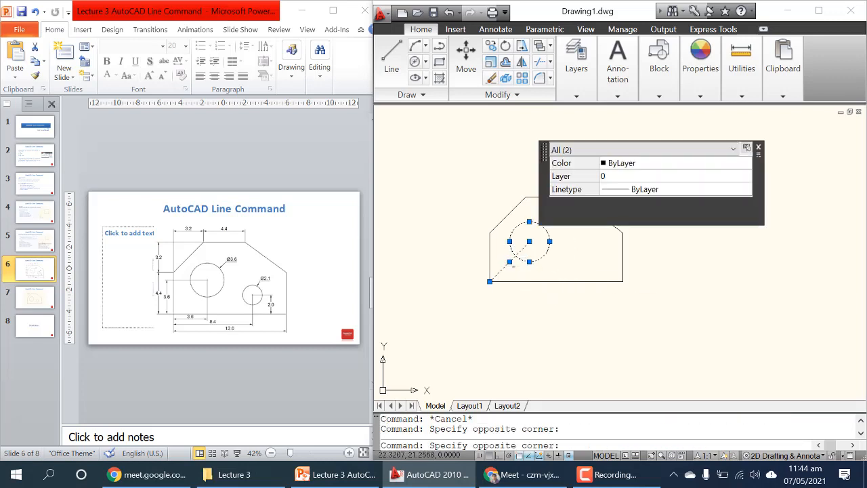
key("Escape")
key("Escape")
left_click(508, 270)
left_click(501, 266)
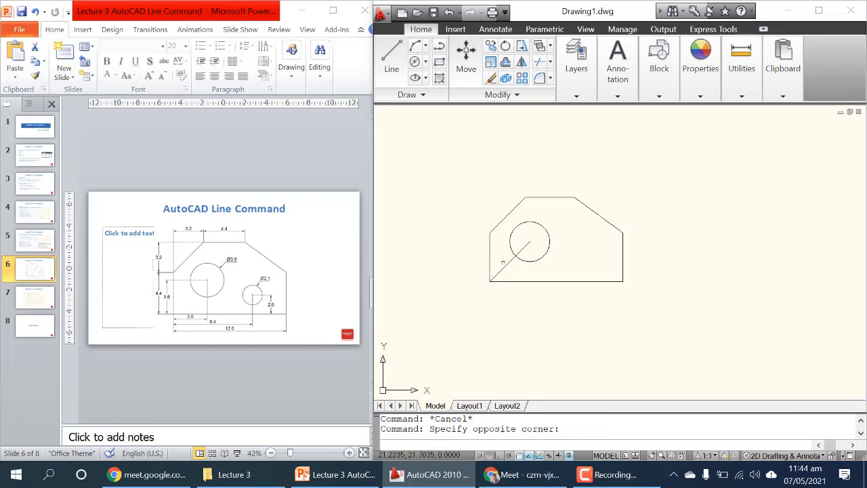
key("Delete")
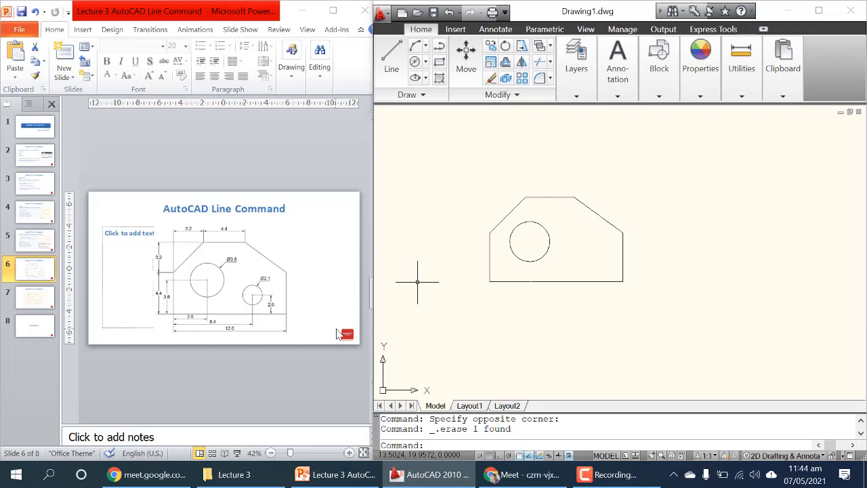
- Draw a construction line from the plate's lower-left corner to relative coordinates @8.4,2.0 to locate the small hole's center
left_click(391, 58)
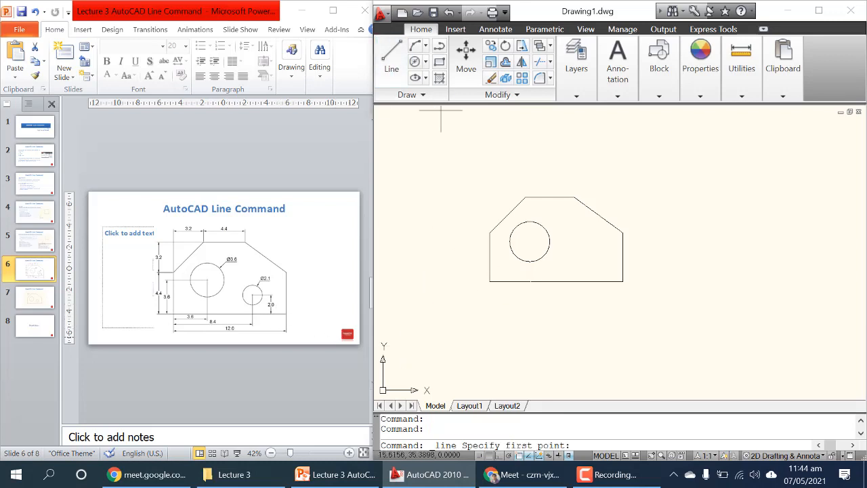
left_click(489, 281)
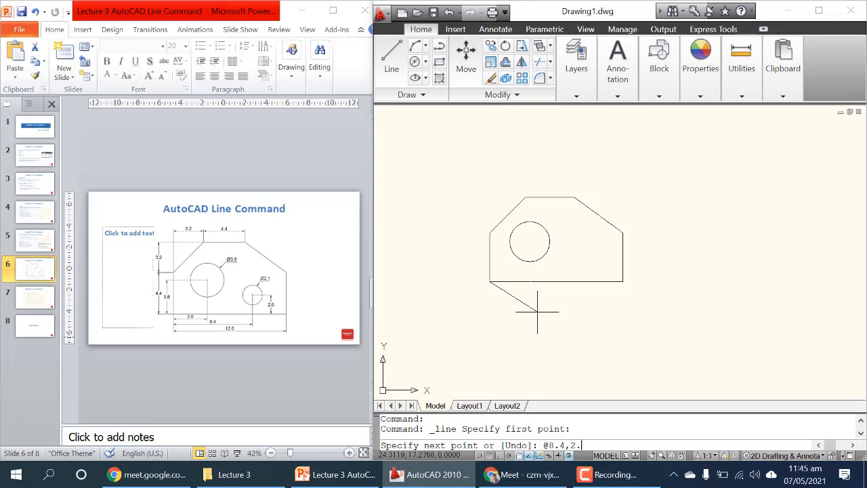
key("Return")
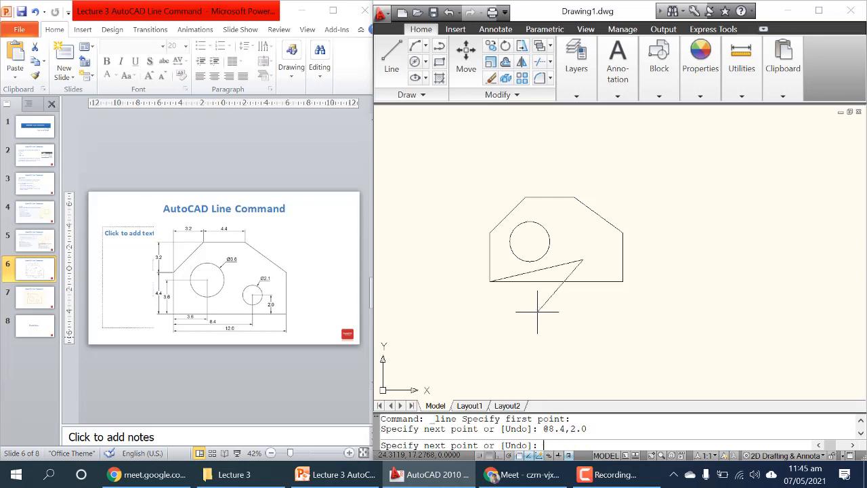
key("Escape")
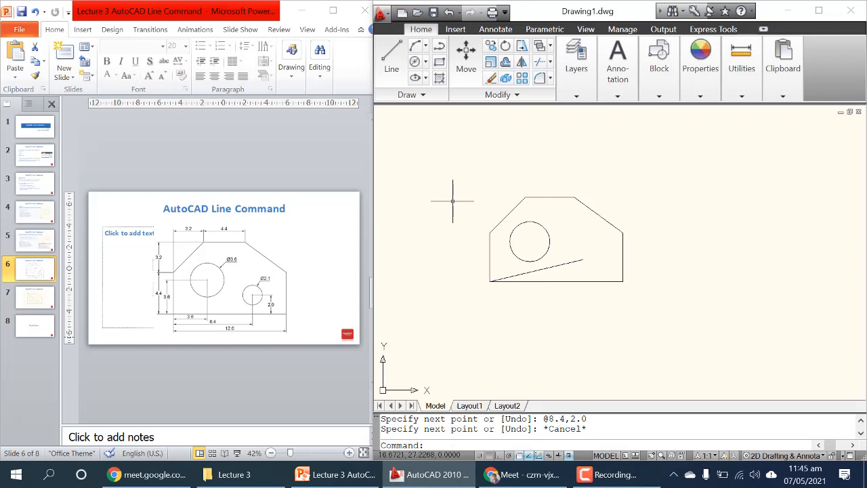
- Draw the small hole as a center-diameter circle of diameter 2.1 at the free end of the construction line
left_click(415, 63)
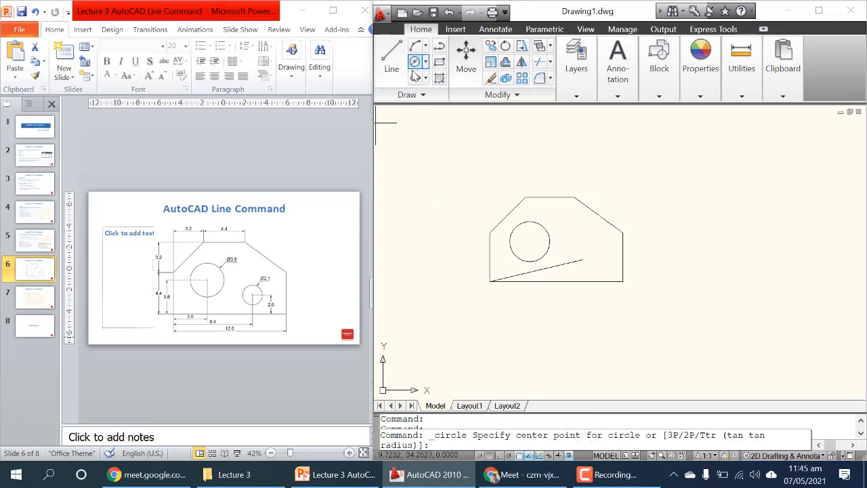
left_click(583, 259)
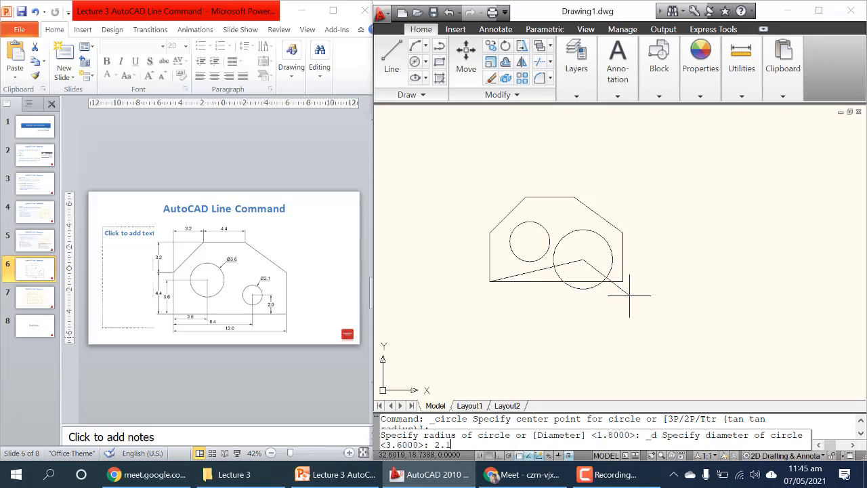
key("Return")
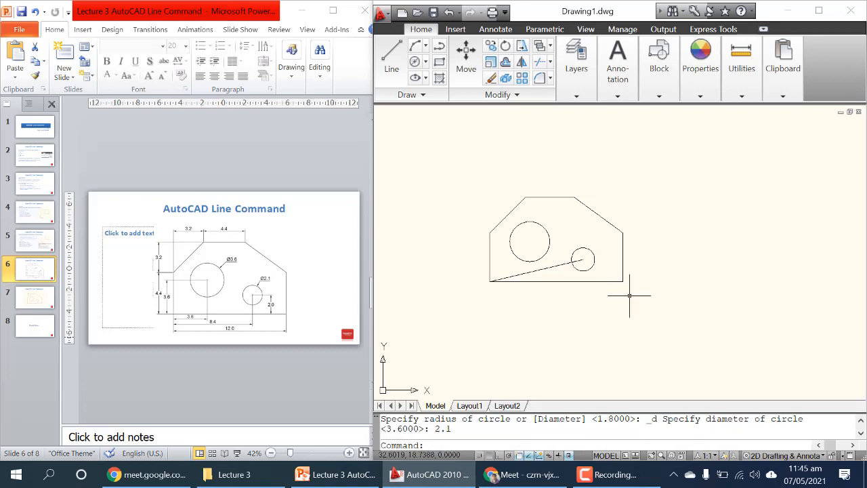
key("Escape")
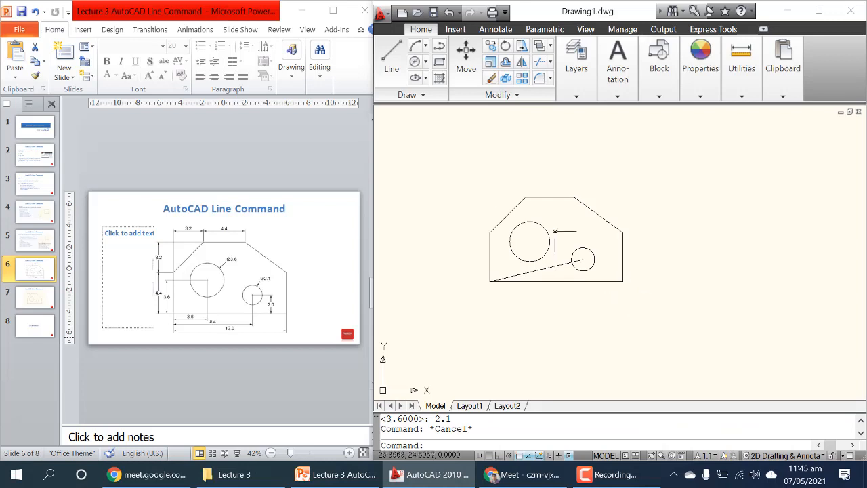
- Delete the construction line leading to the small hole's center and maximize the AutoCAD window
left_click(554, 278)
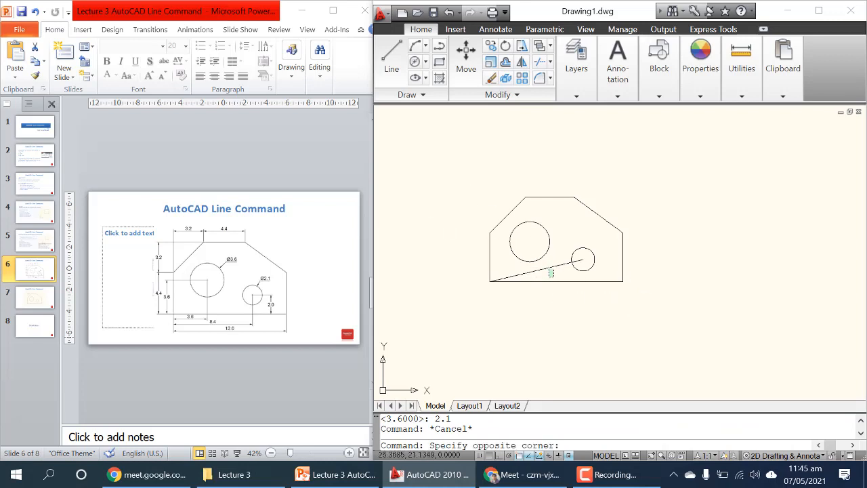
left_click(545, 263)
key("Delete")
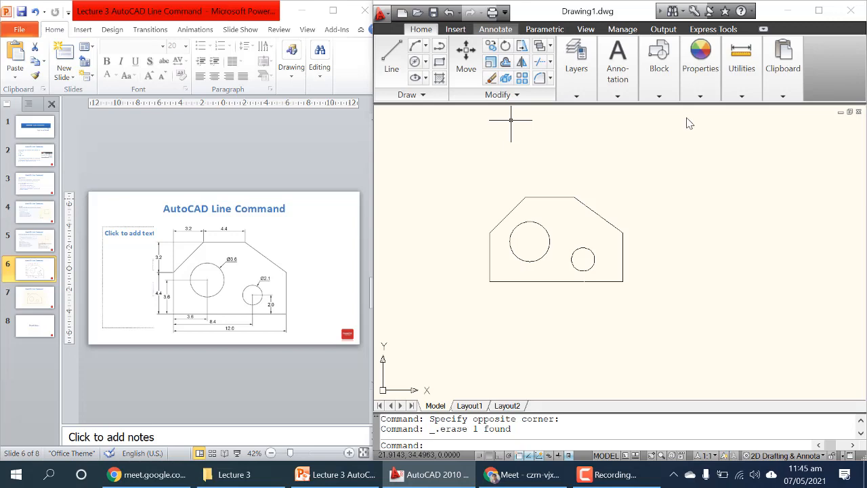
left_click(807, 10)
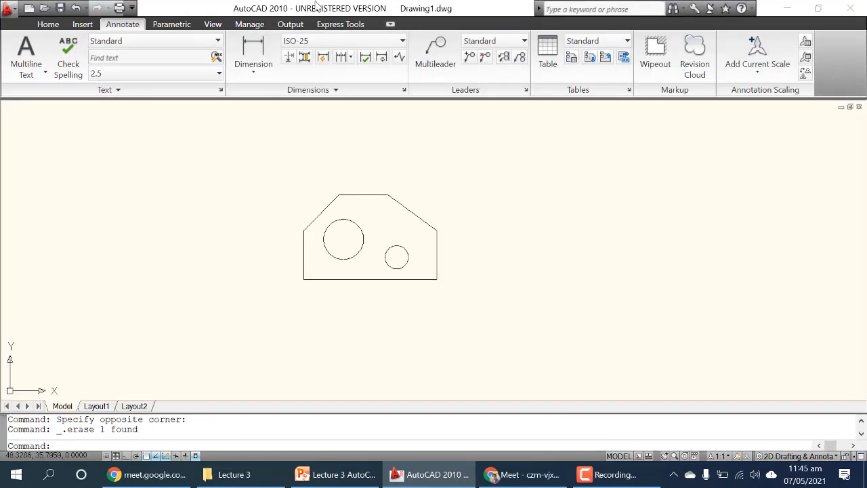
left_click(264, 54)
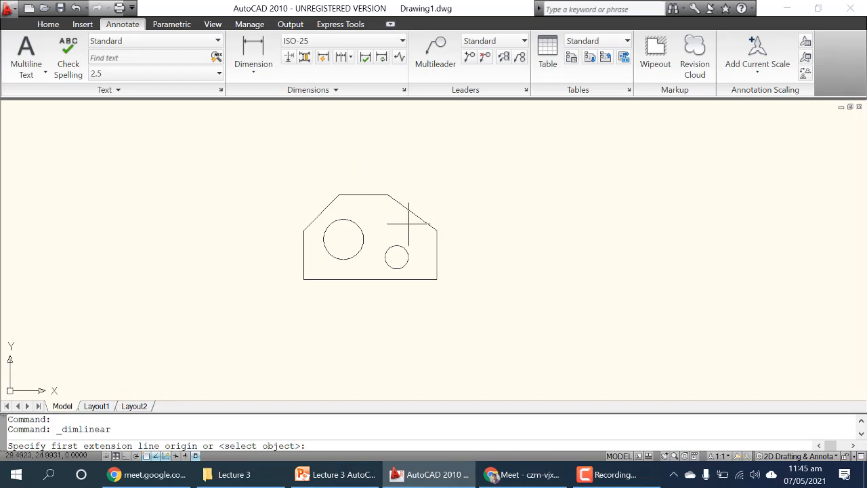
left_click(388, 194)
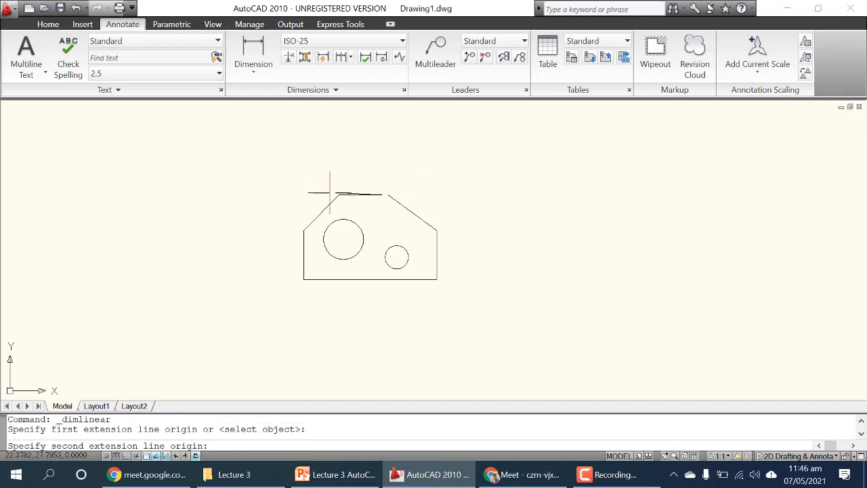
left_click(339, 194)
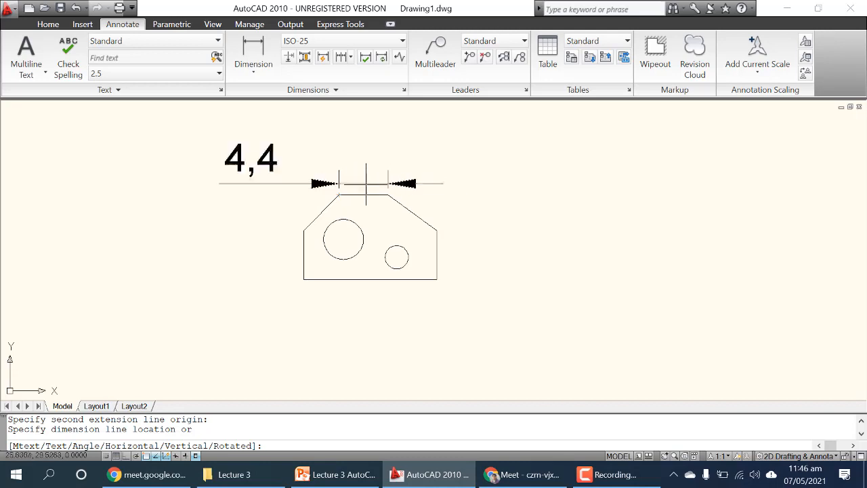
key("Escape")
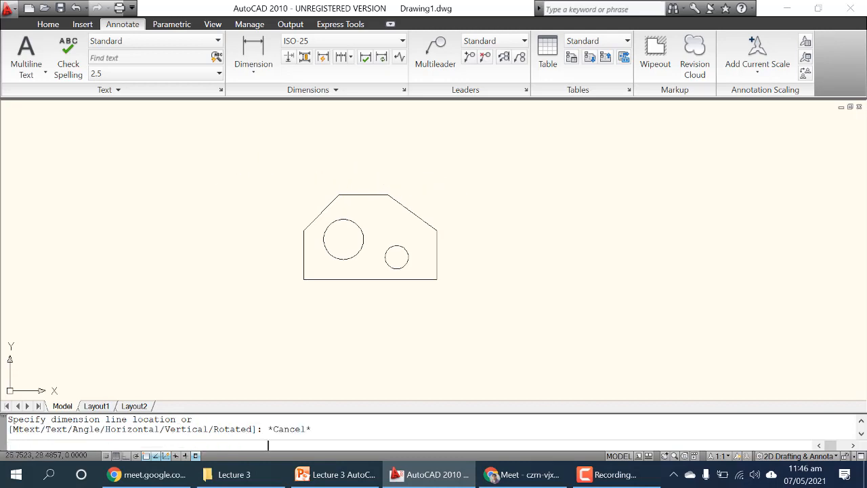
- Switch the dimension style to Standard and place a linear dimension just above the plate's horizontal top edge
left_click(329, 41)
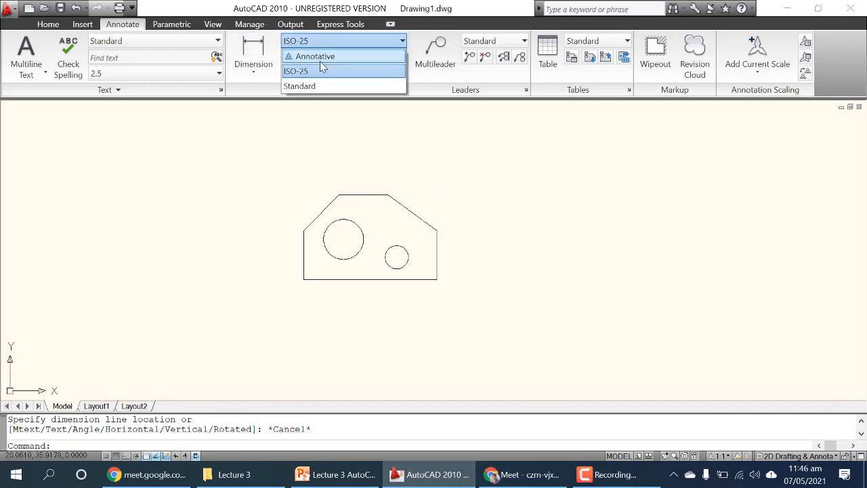
left_click(321, 87)
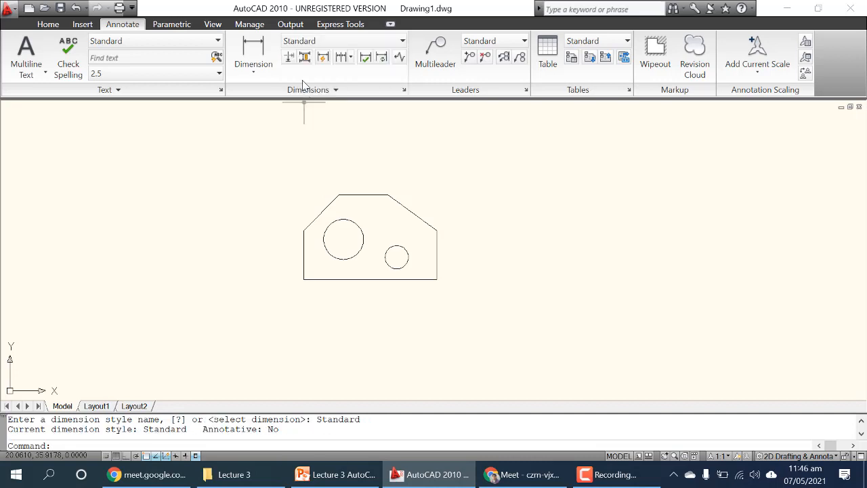
left_click(253, 52)
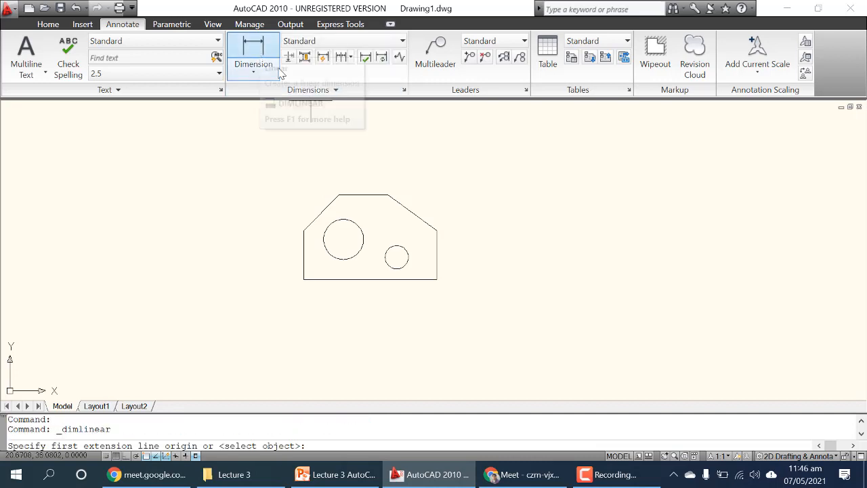
left_click(340, 194)
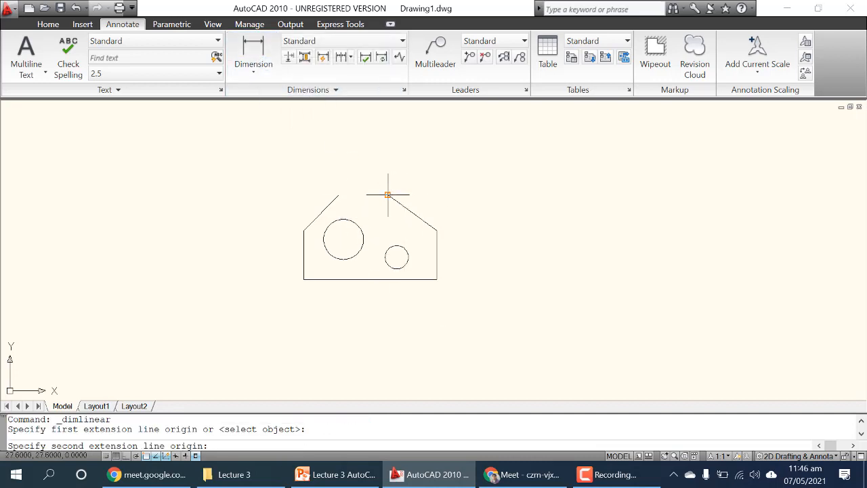
left_click(387, 195)
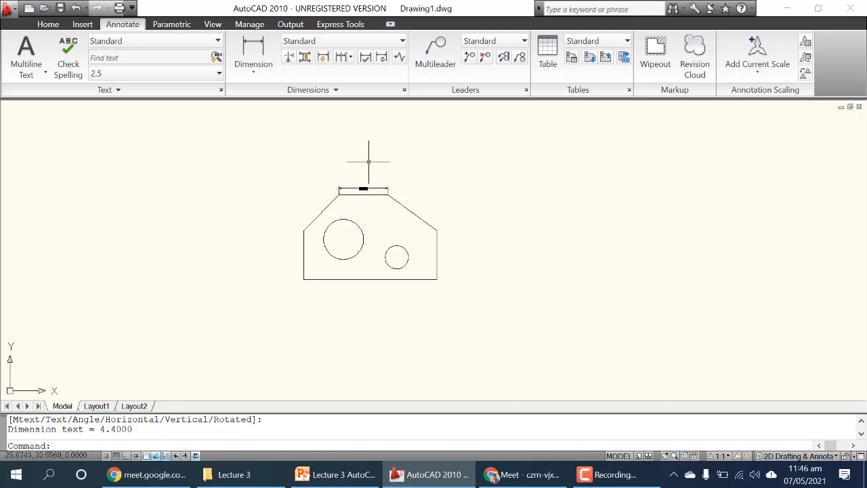
scroll(366, 198, "up", 8)
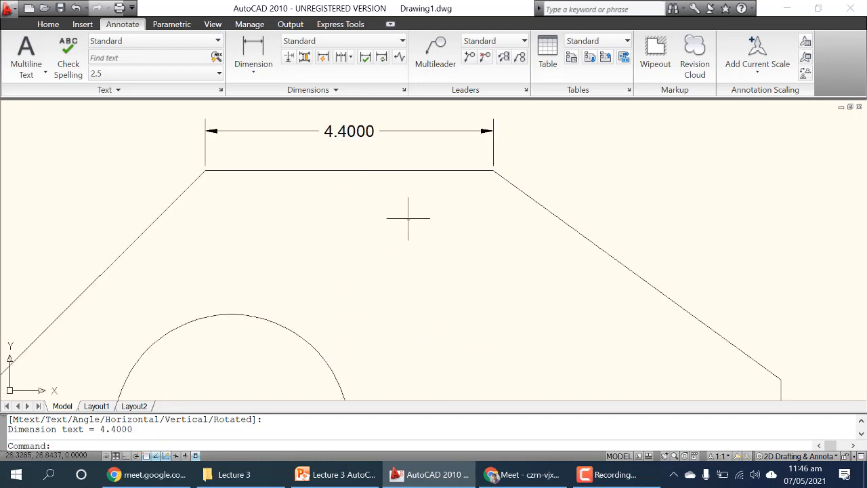
scroll(417, 226, "down", 6)
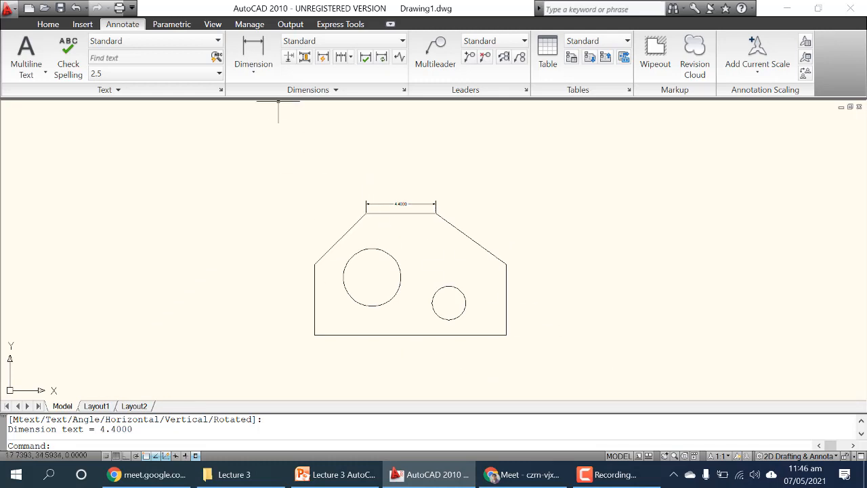
- Add a linear dimension for the plate's full bottom edge, placed just below the outline
left_click(254, 68)
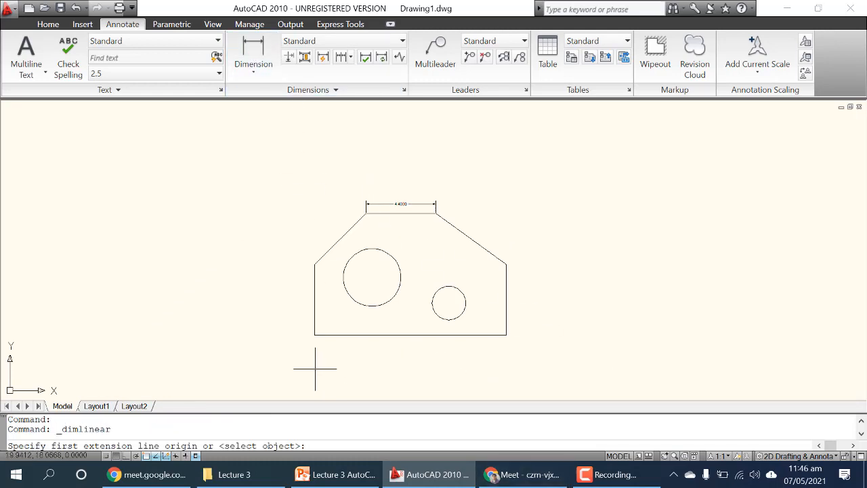
left_click(315, 335)
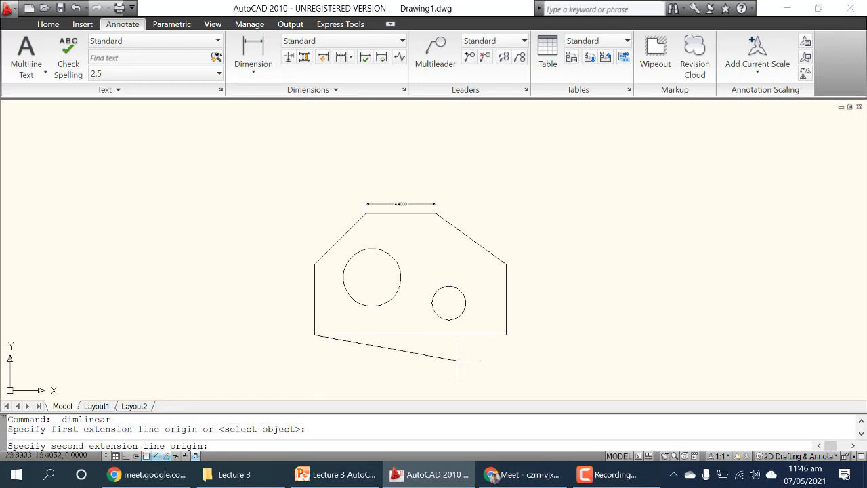
left_click(506, 335)
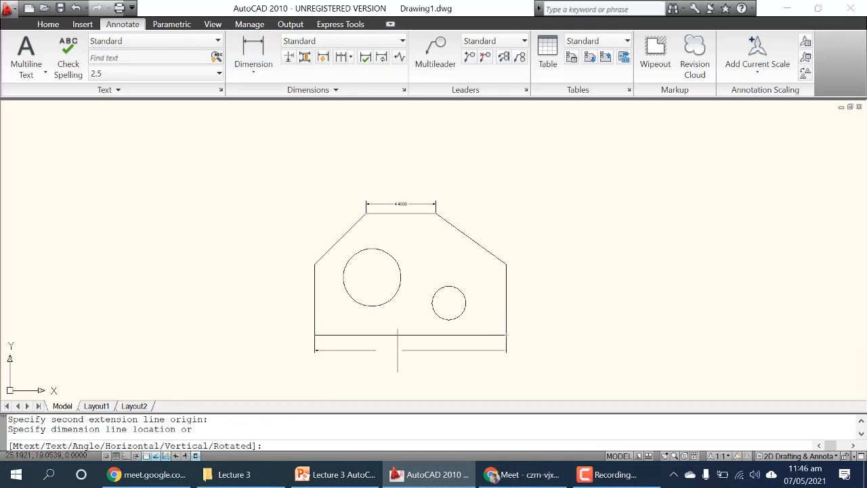
left_click(398, 345)
scroll(418, 367, "up", 4)
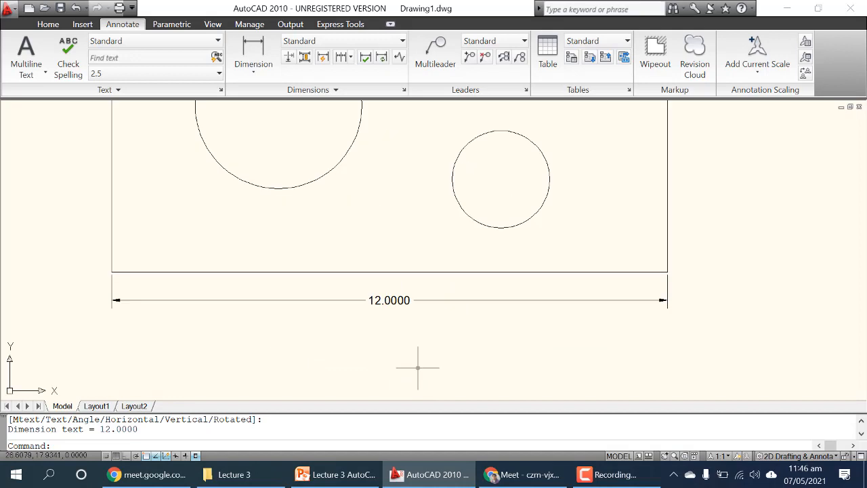
scroll(418, 367, "down", 4)
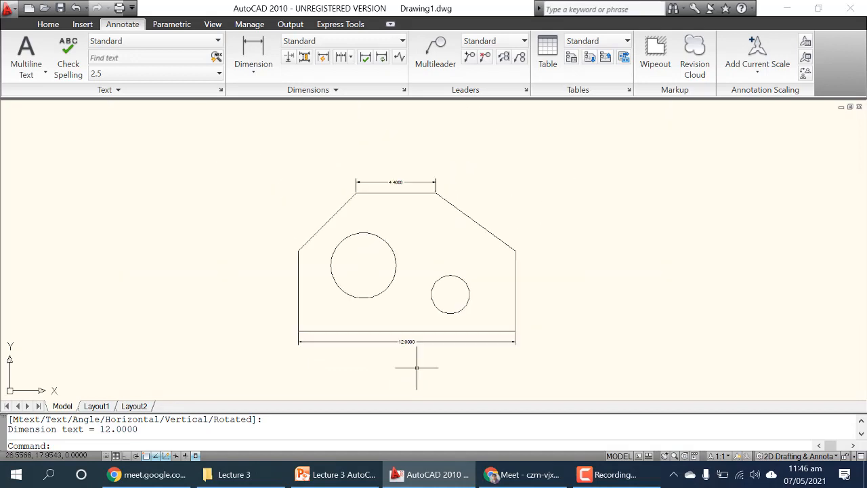
- Add a linear dimension for the plate's left vertical edge, placed just outside the outline
left_click(252, 56)
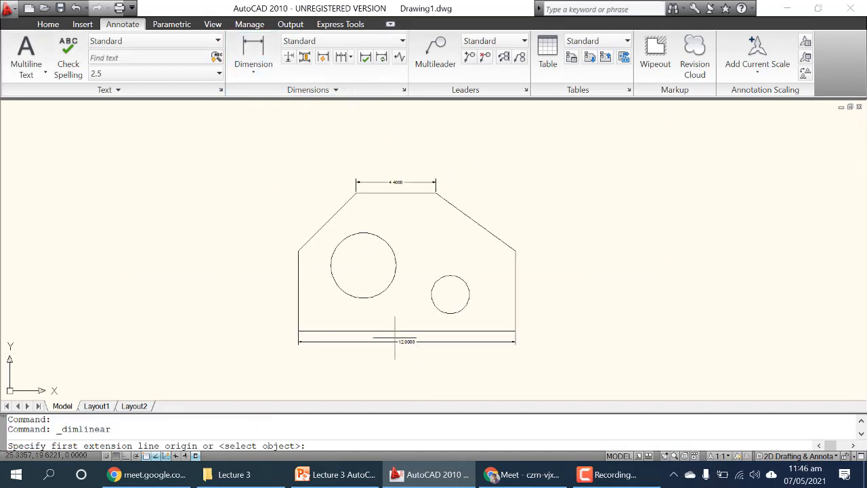
left_click(298, 251)
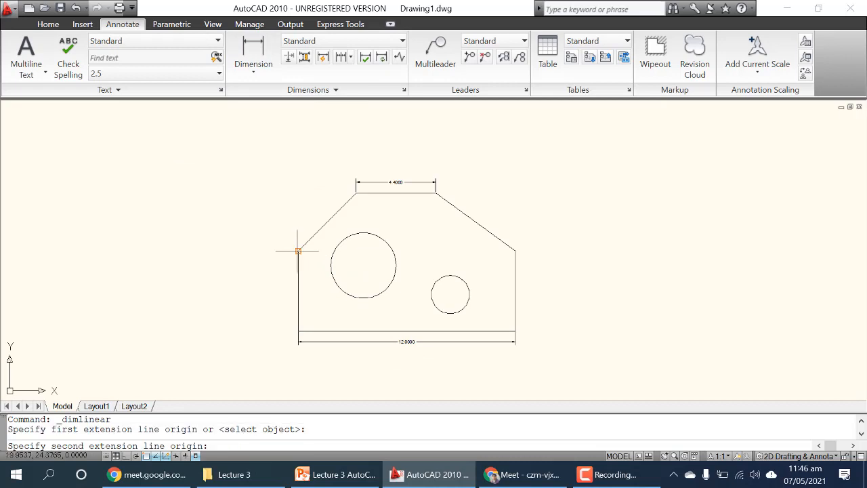
left_click(298, 330)
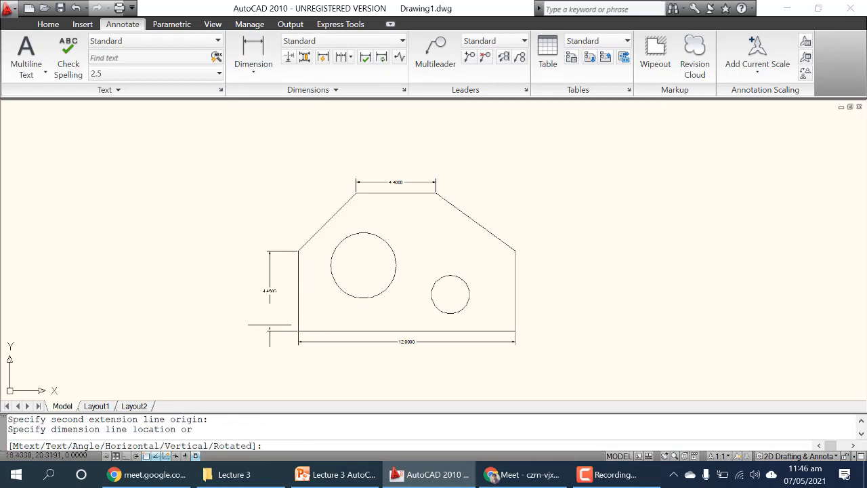
left_click(269, 298)
scroll(240, 317, "up", 5)
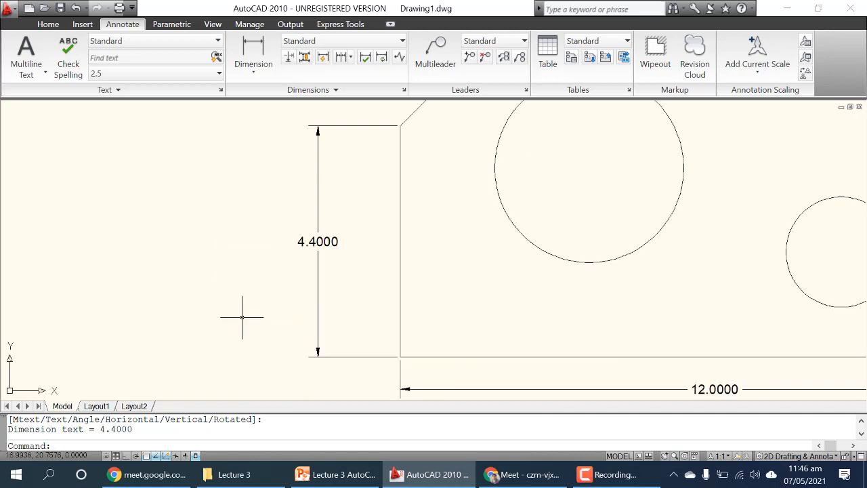
- Check the plate's dimensions on slide 6 of the PowerPoint lecture and return to the AutoCAD drawing
left_click(333, 474)
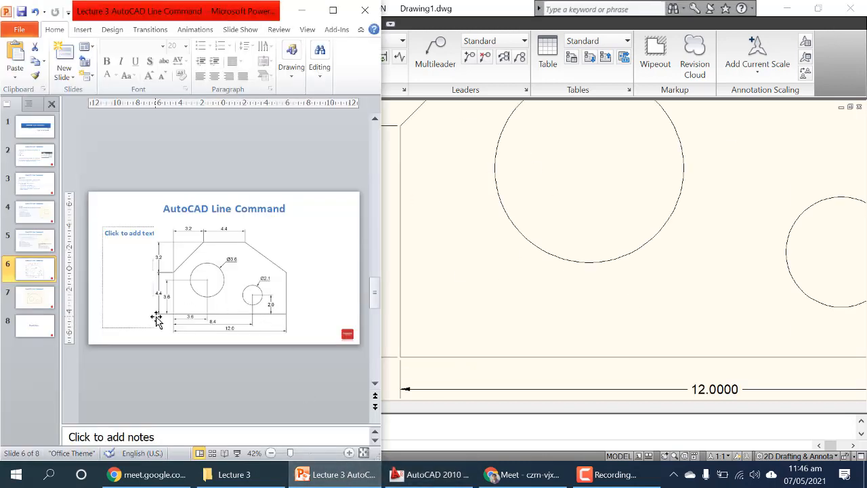
scroll(156, 320, "up", 6)
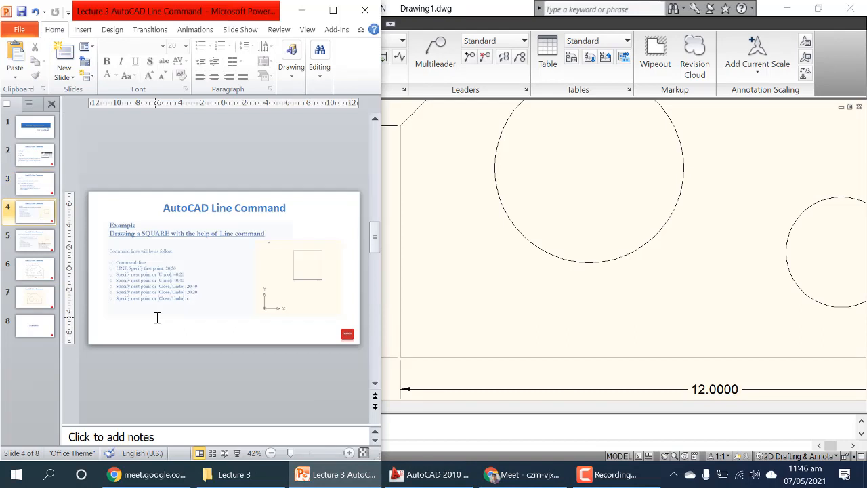
scroll(156, 320, "down", 4)
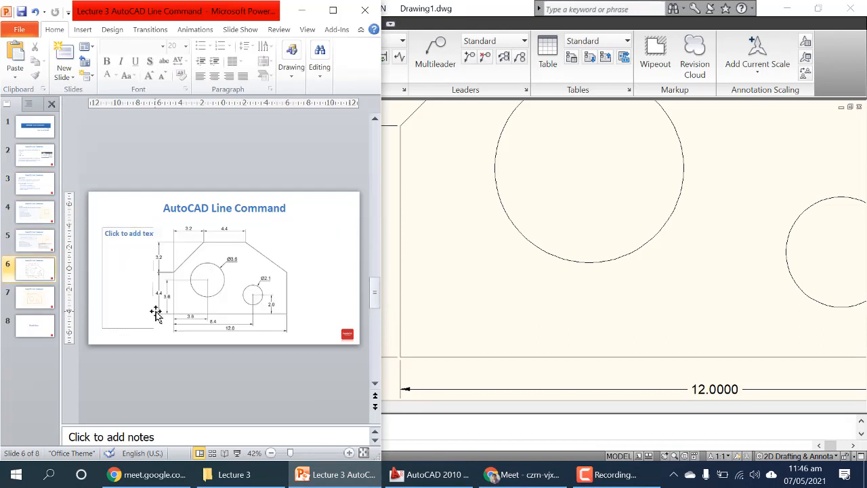
left_click(513, 332)
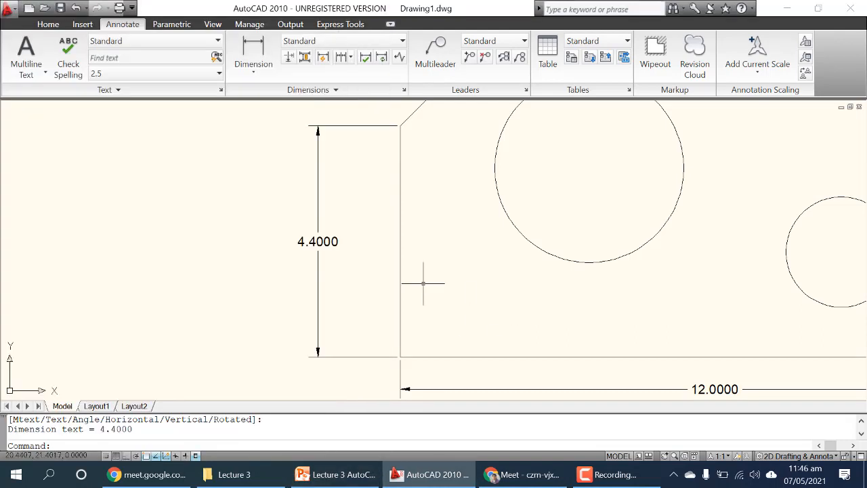
scroll(419, 281, "down", 5)
scroll(484, 277, "up", 2)
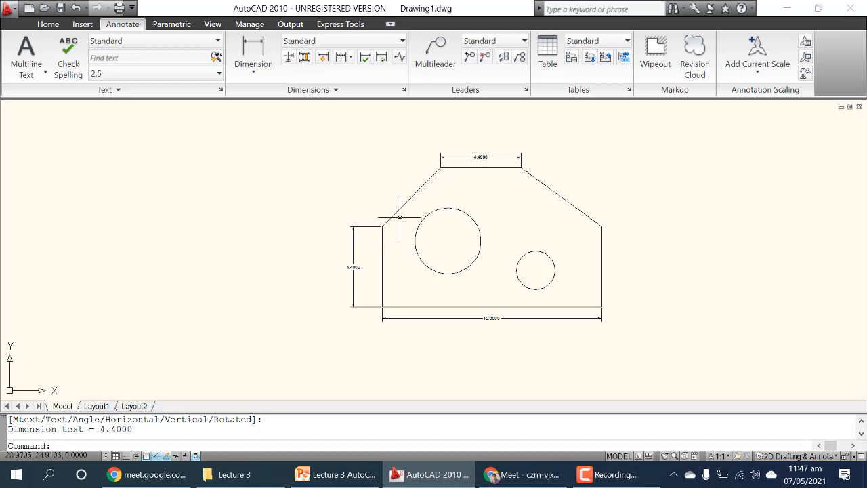
- Add a diameter dimension to the large hole, with its text placed above and to the right of the circle
left_click(254, 68)
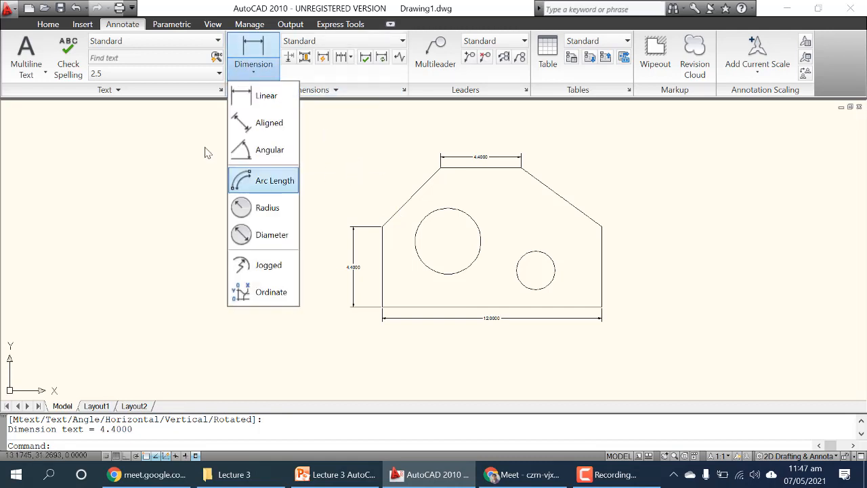
left_click(275, 235)
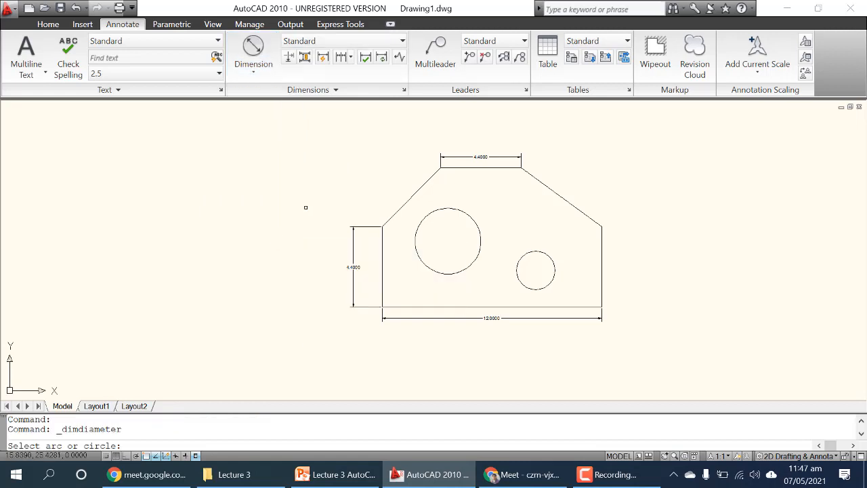
left_click(466, 213)
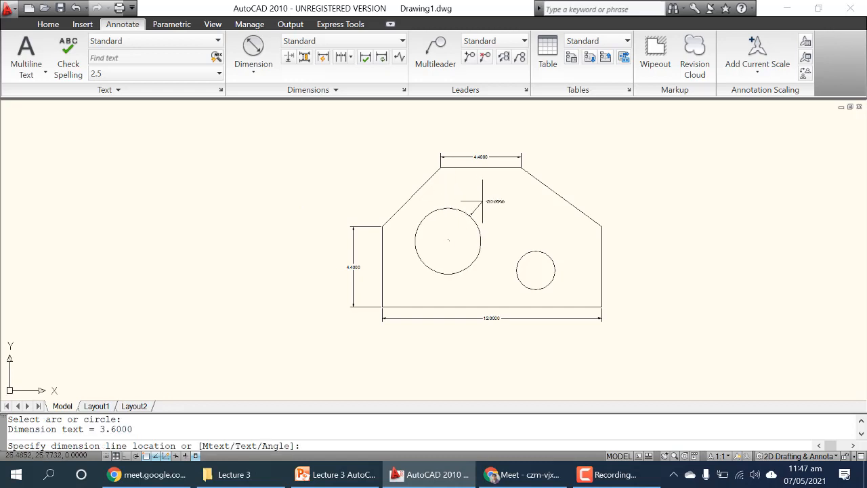
left_click(481, 200)
scroll(489, 208, "up", 6)
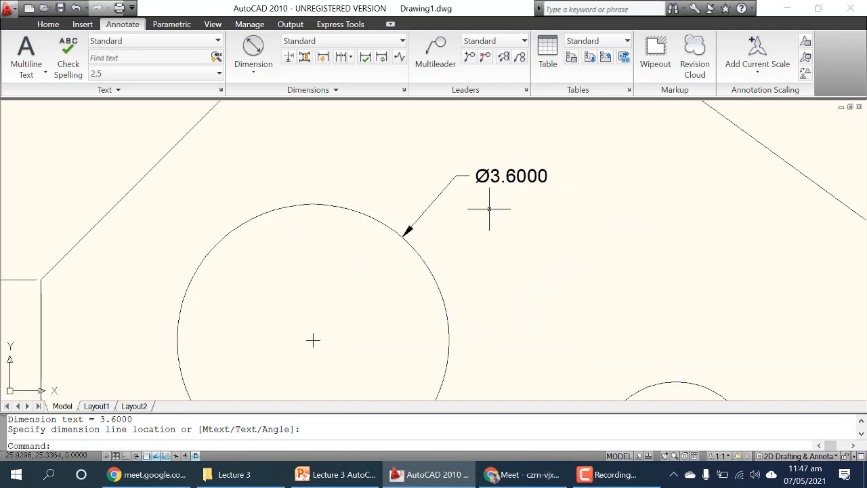
scroll(489, 209, "down", 6)
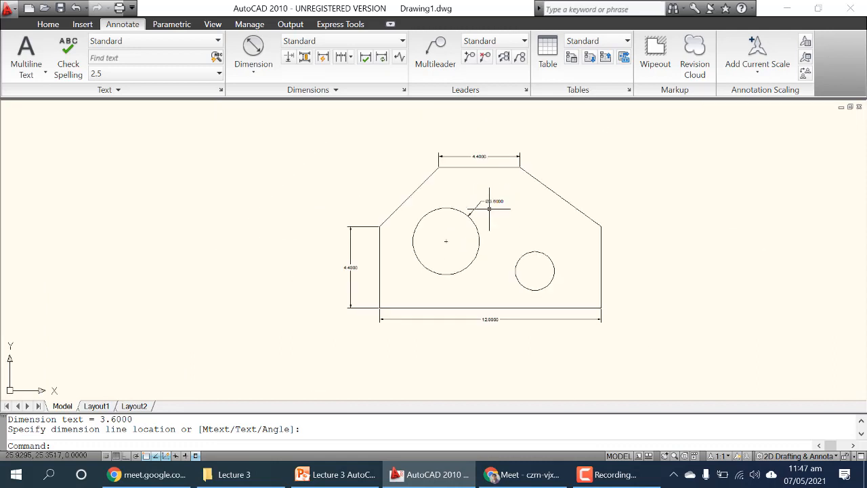
key("Escape")
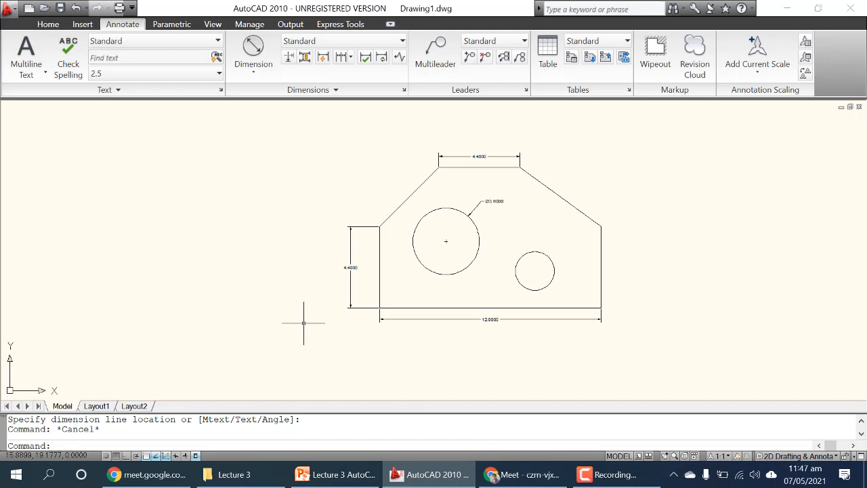
scroll(303, 323, "up", 2)
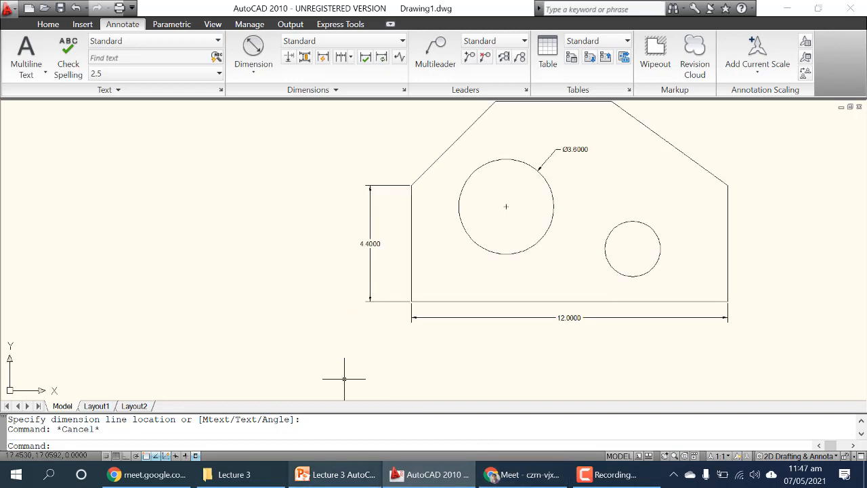